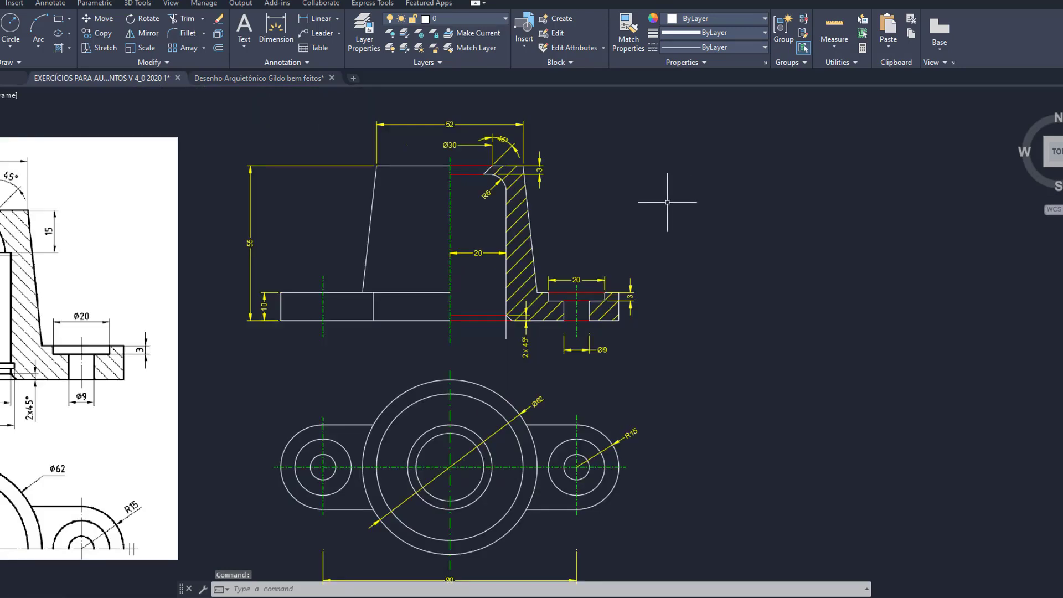
- Start a plot in the "Desenho Arquietônico Gildo bem feitos" drawing, with a plot window around the CORTE BB section
click(247, 81)
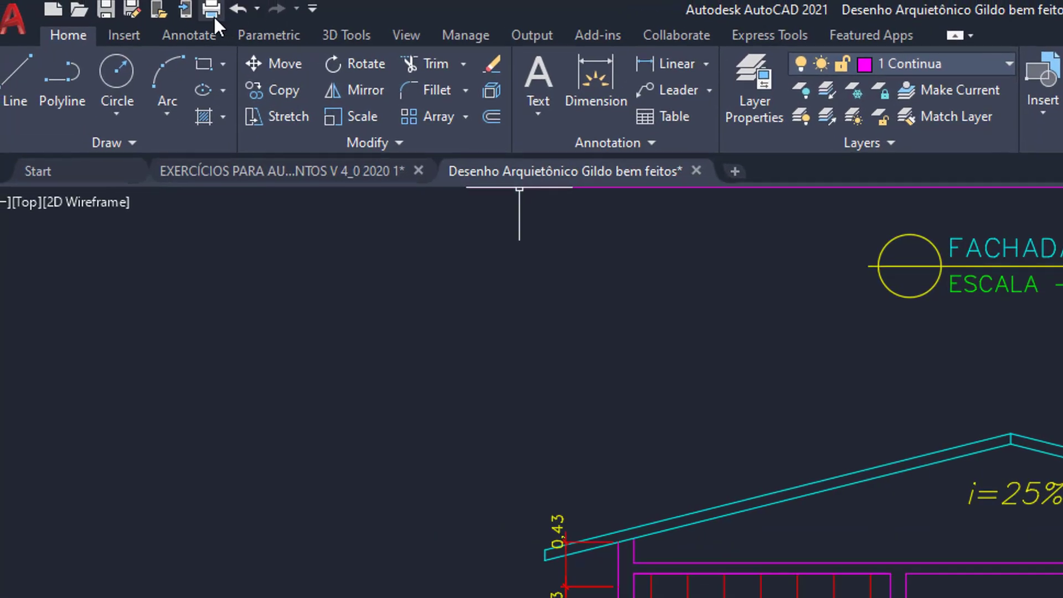
click(241, 20)
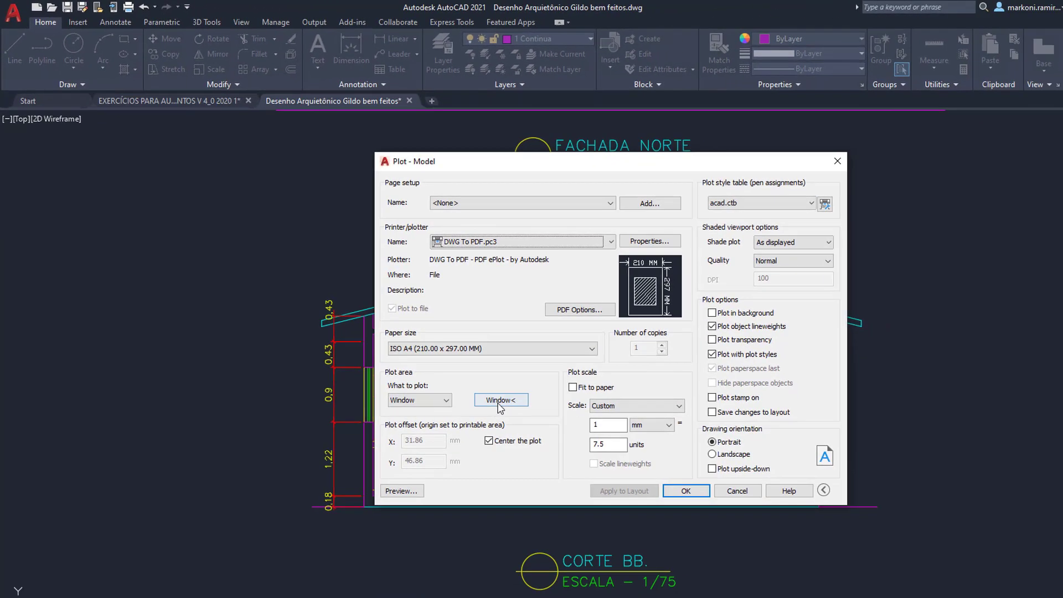
click(500, 400)
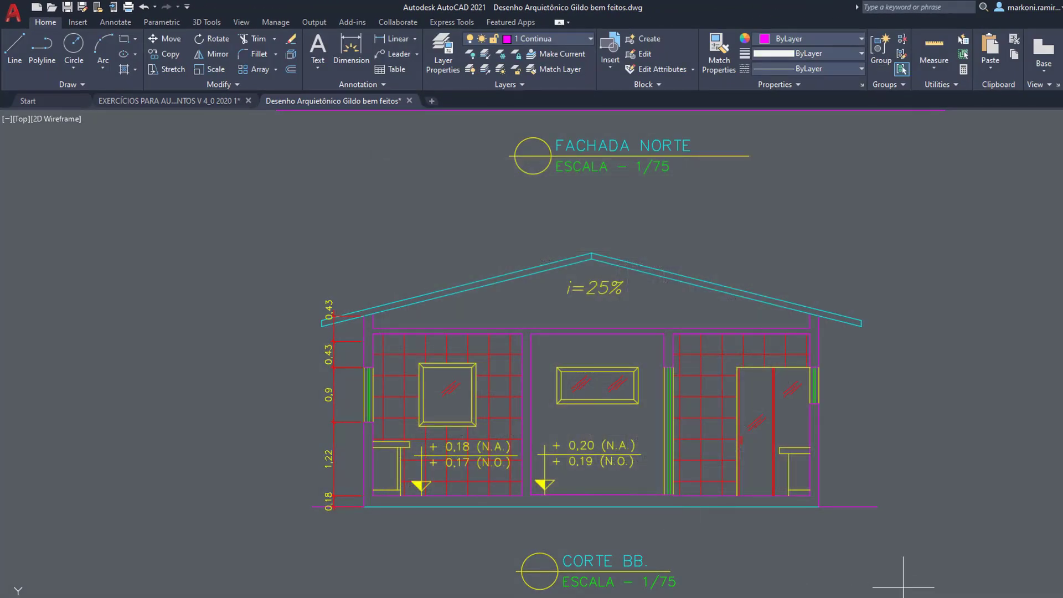
click(906, 588)
click(344, 259)
- Set the plot scale to 1 mm = 50 units and redefine the plot window around the CORTE BB section
double_click(608, 445)
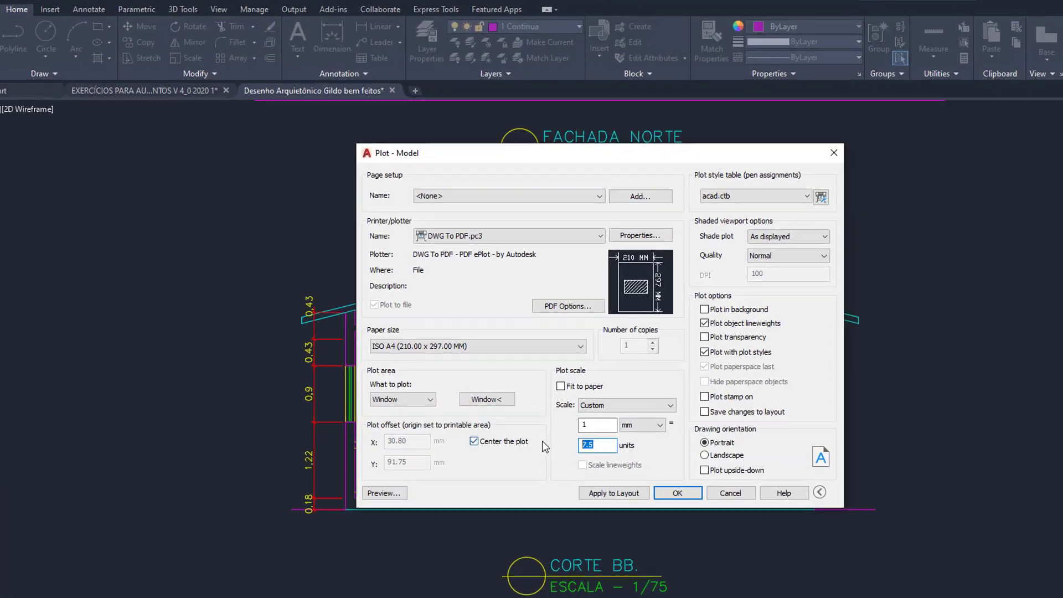
text(50)
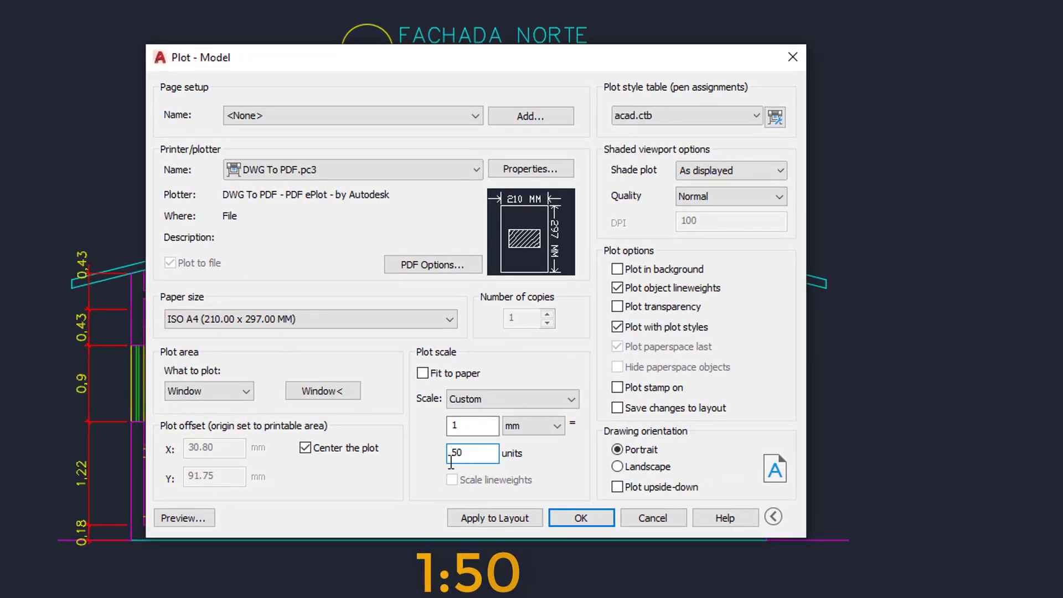
click(323, 391)
click(882, 574)
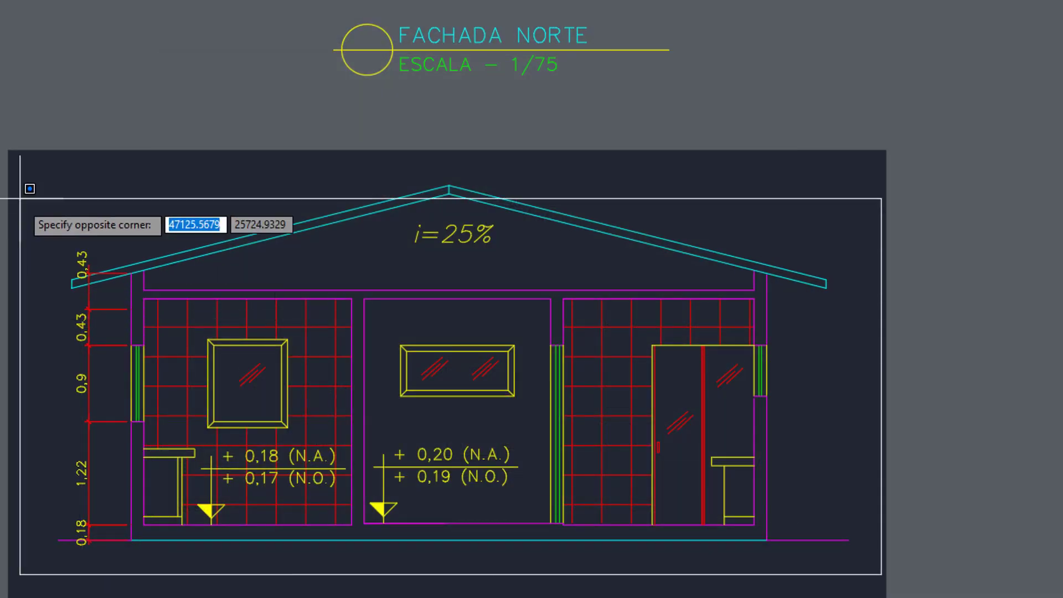
click(37, 157)
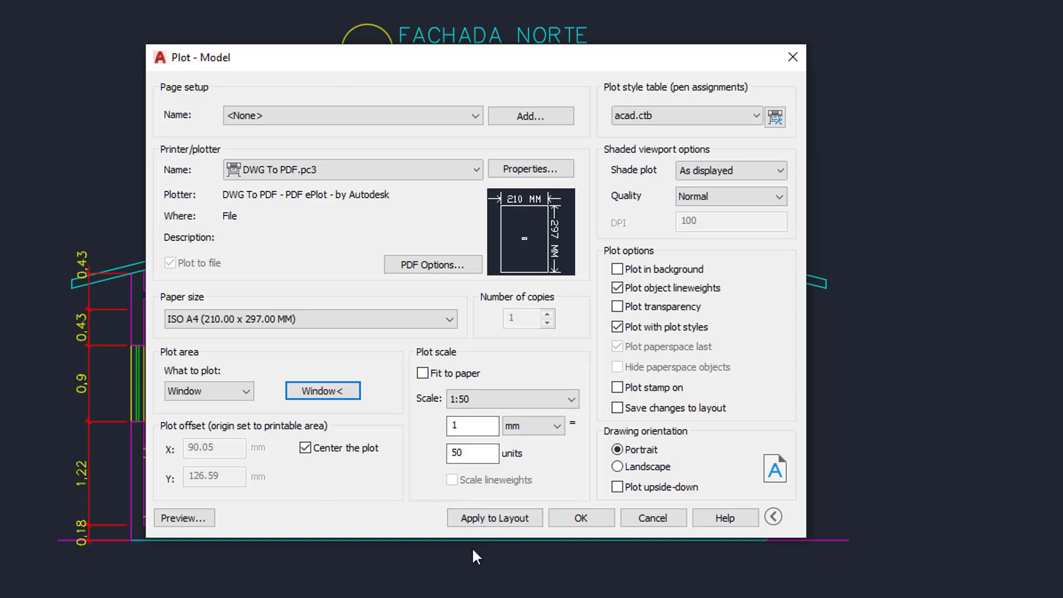
- Keep DWG To PDF.pc3 as the plotter, set the orientation to landscape and preview the section at 1:50
click(321, 170)
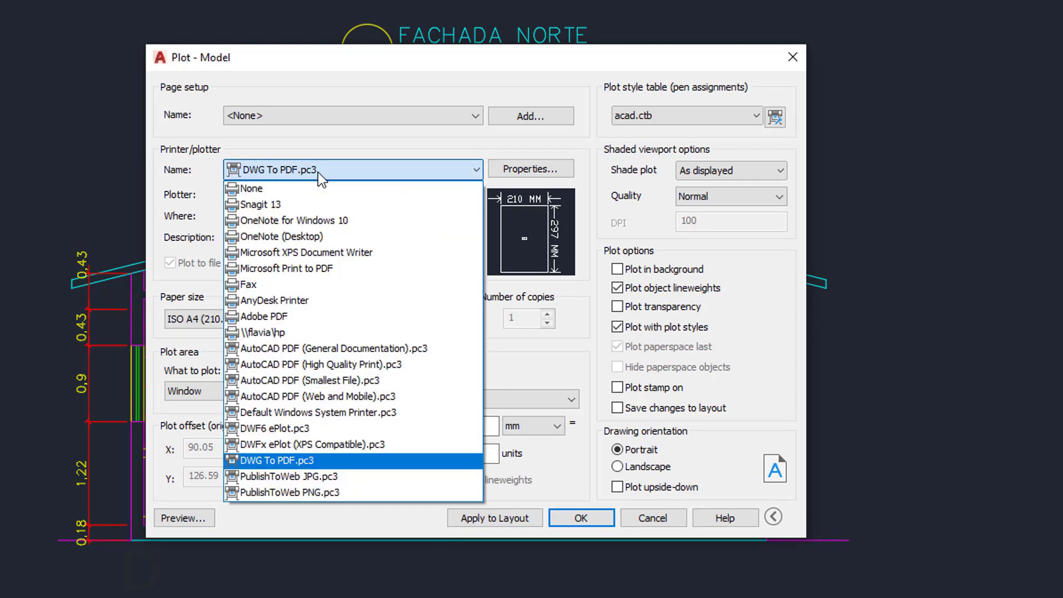
click(290, 458)
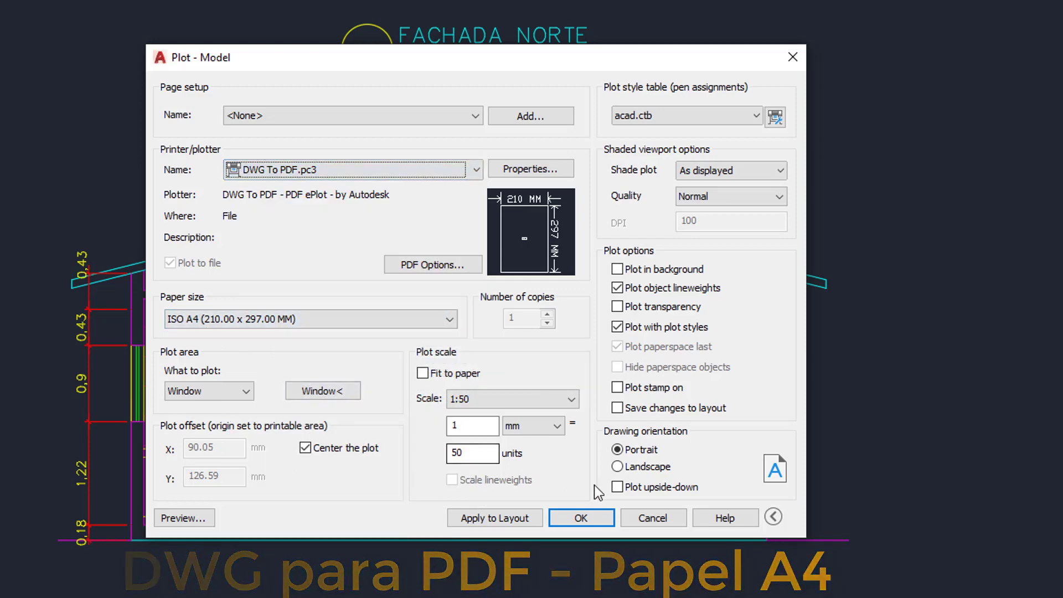
click(619, 468)
click(184, 518)
click(538, 312)
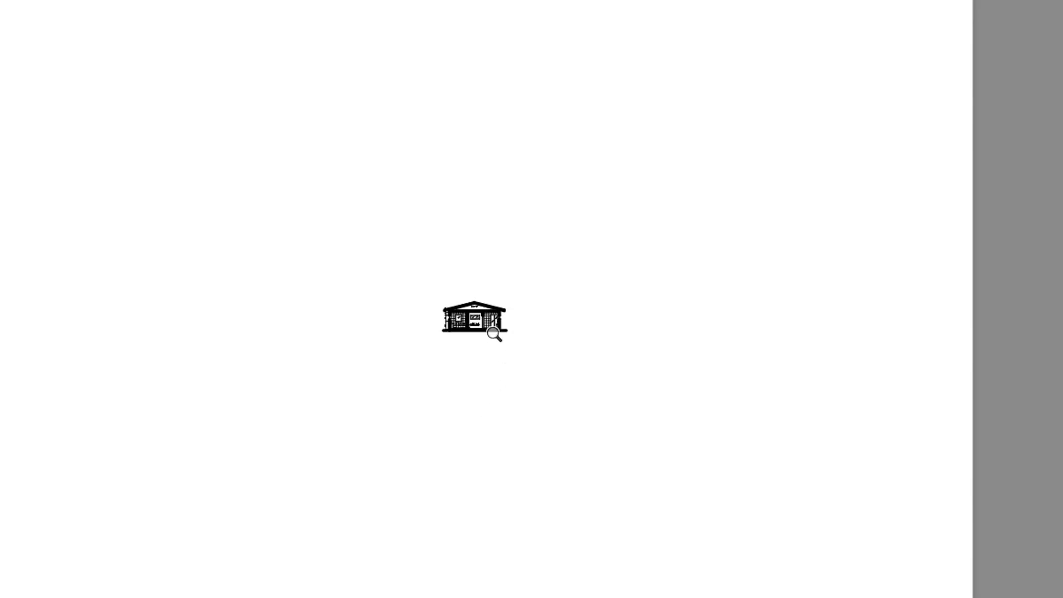
drag(488, 333, 422, 234)
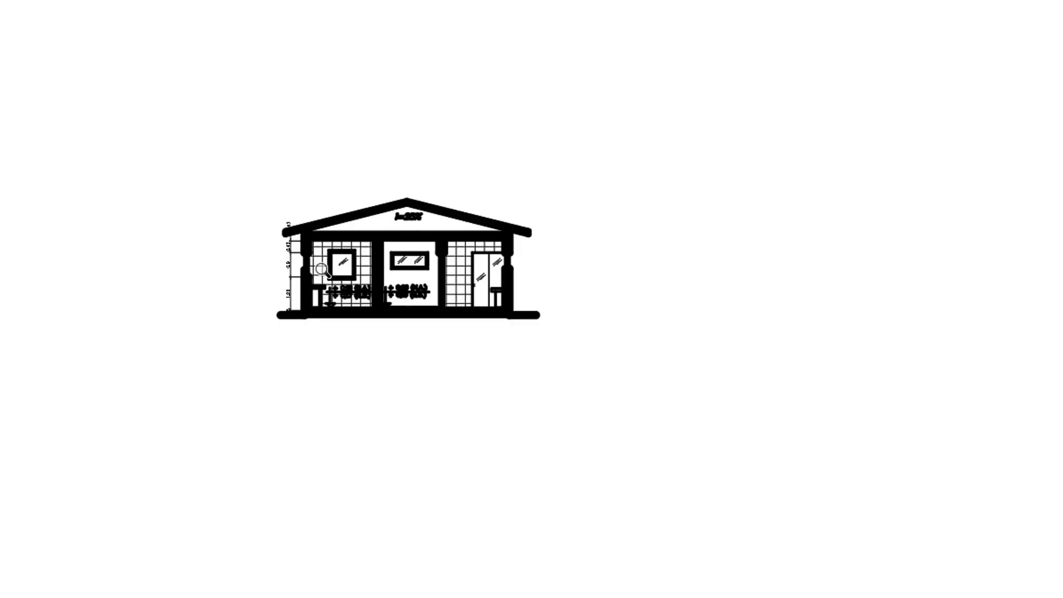
scroll(356, 256, down, 8)
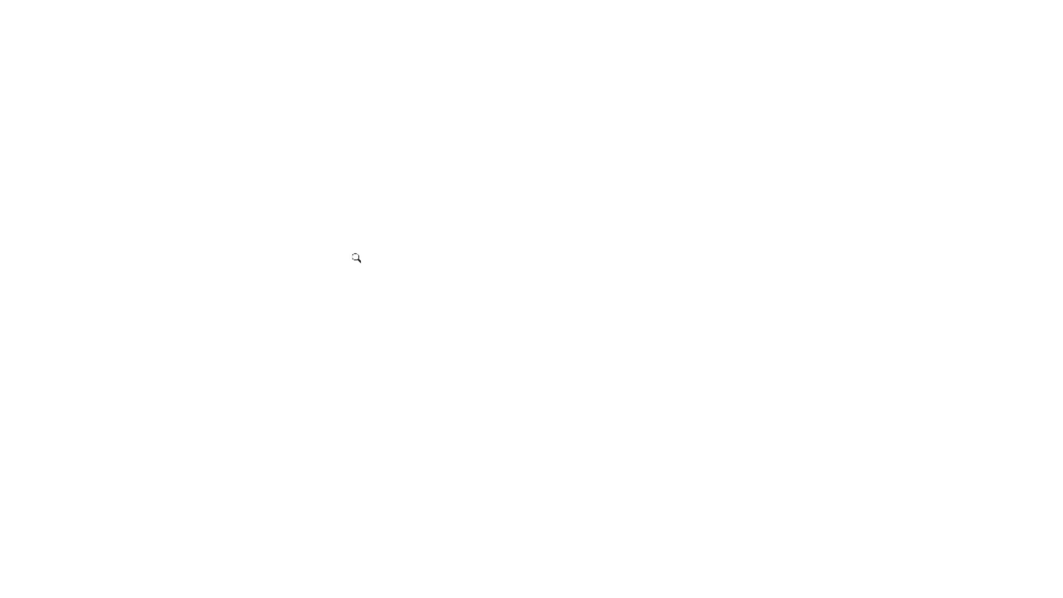
key(Escape)
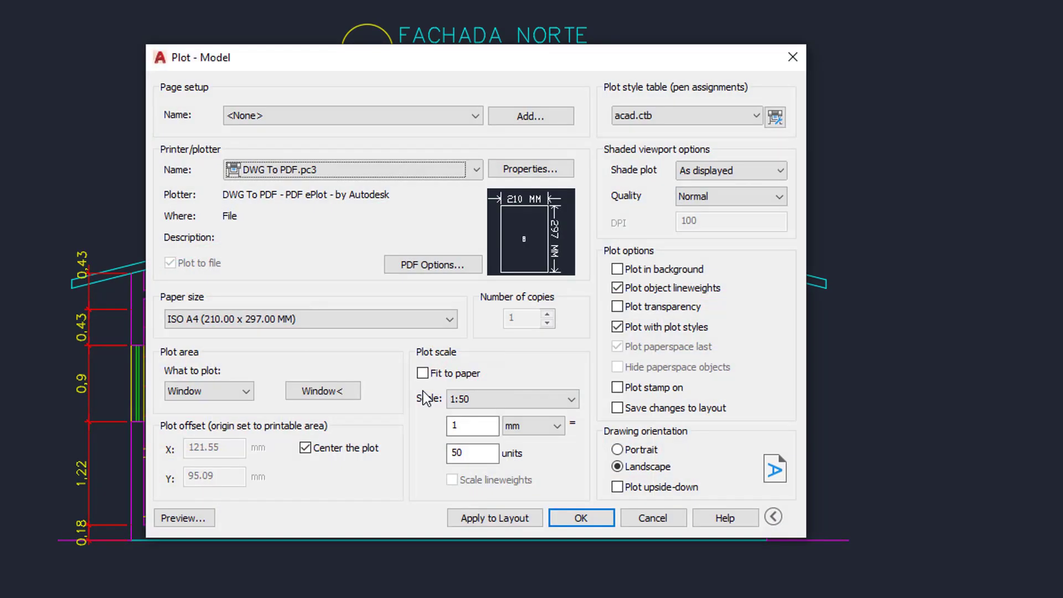
- Change the plot scale to 1 mm = 5 units, preview the section and leave the plot setup without plotting
click(471, 452)
text(5)
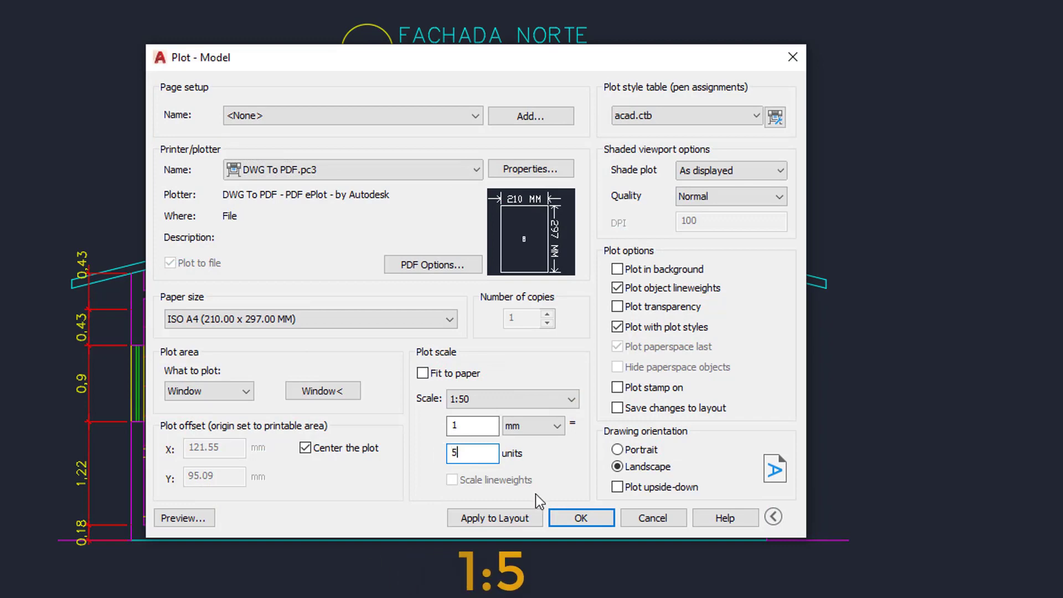
click(184, 517)
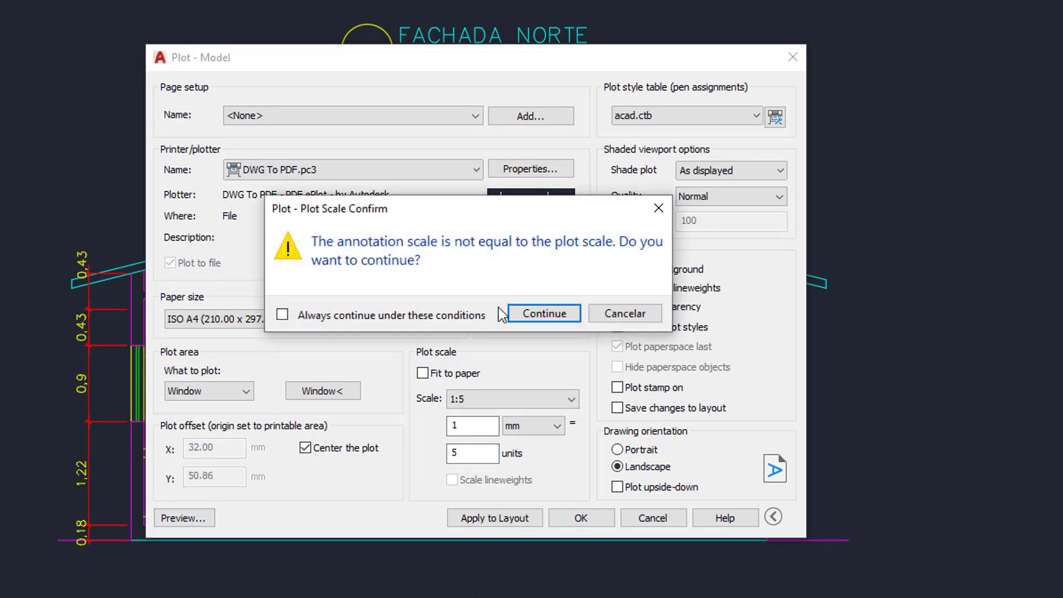
click(541, 311)
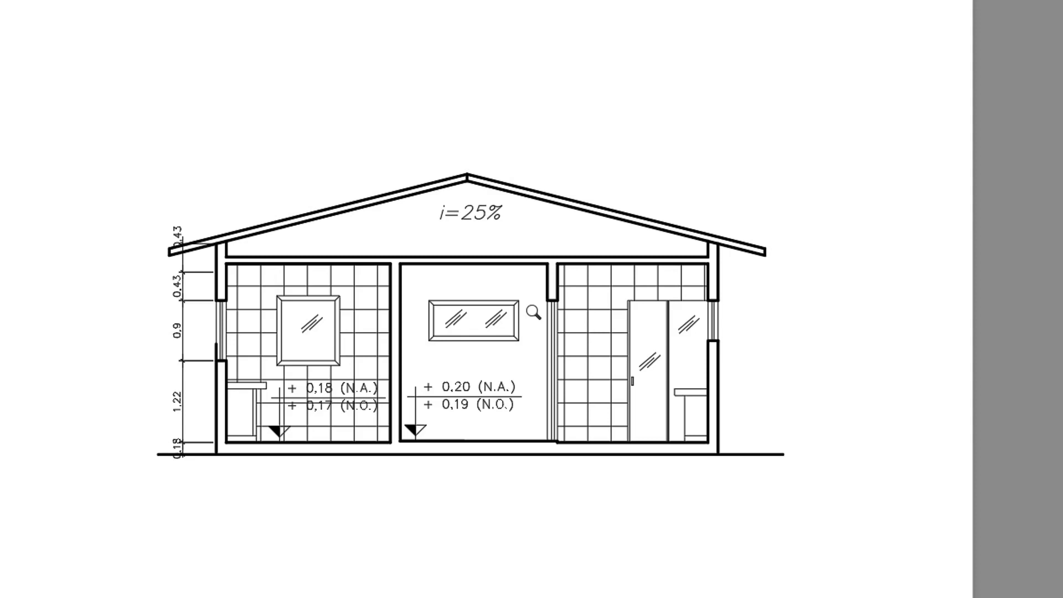
key(Escape)
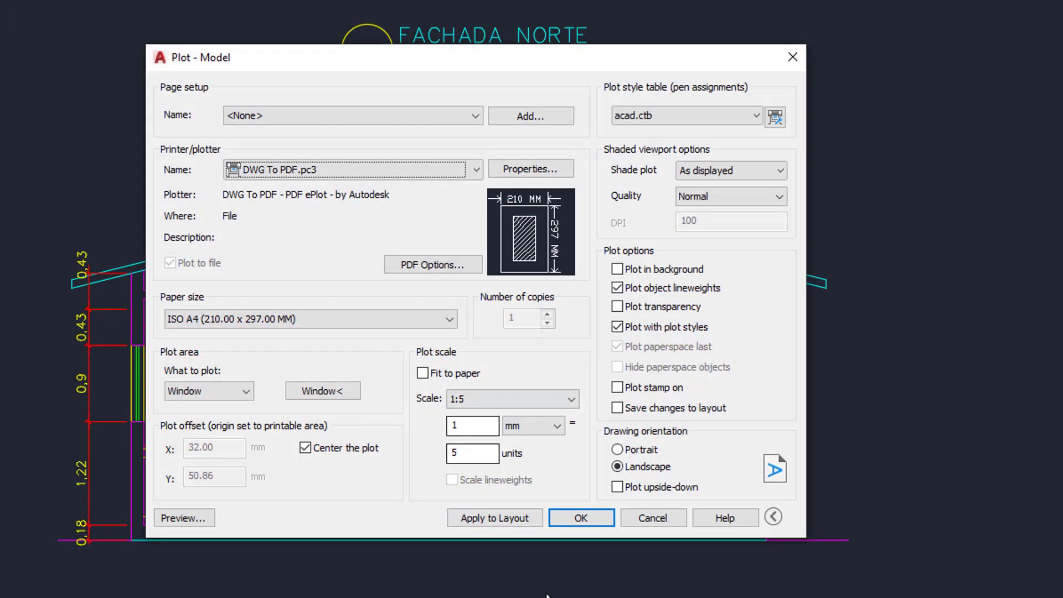
click(653, 518)
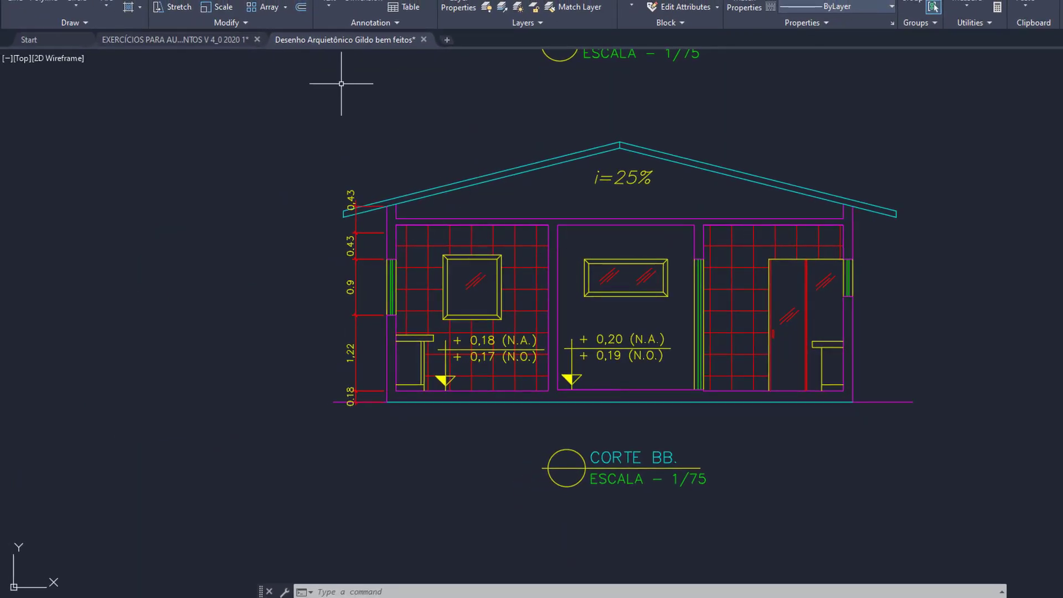
- Switch to the "EXERCÍCIOS PARA AUTOCAD TODOS JUNTOS" drawing and check the part views and the existing plot settings
click(235, 39)
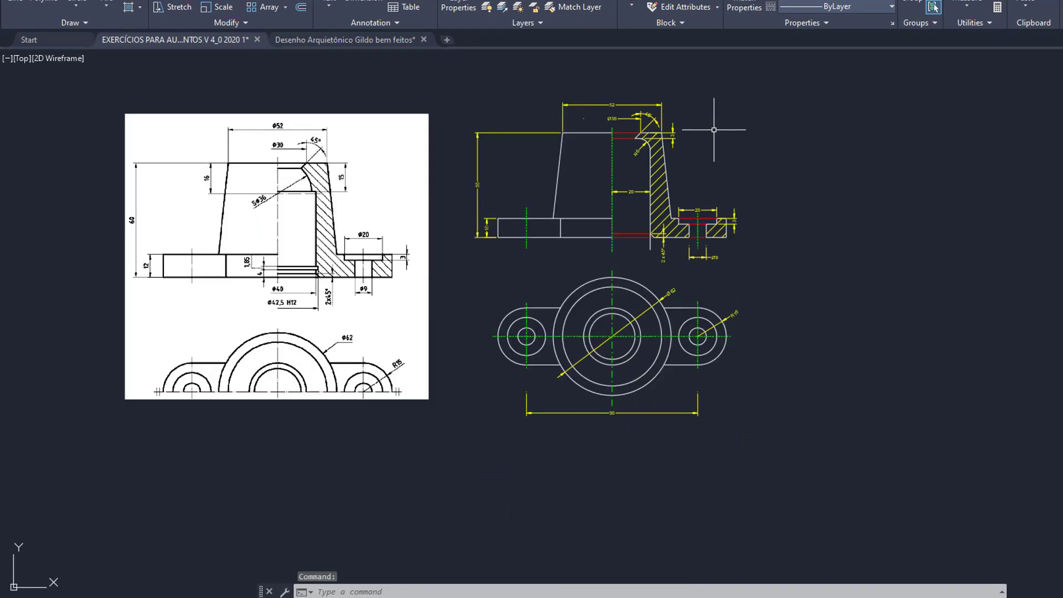
scroll(607, 169, up, 2)
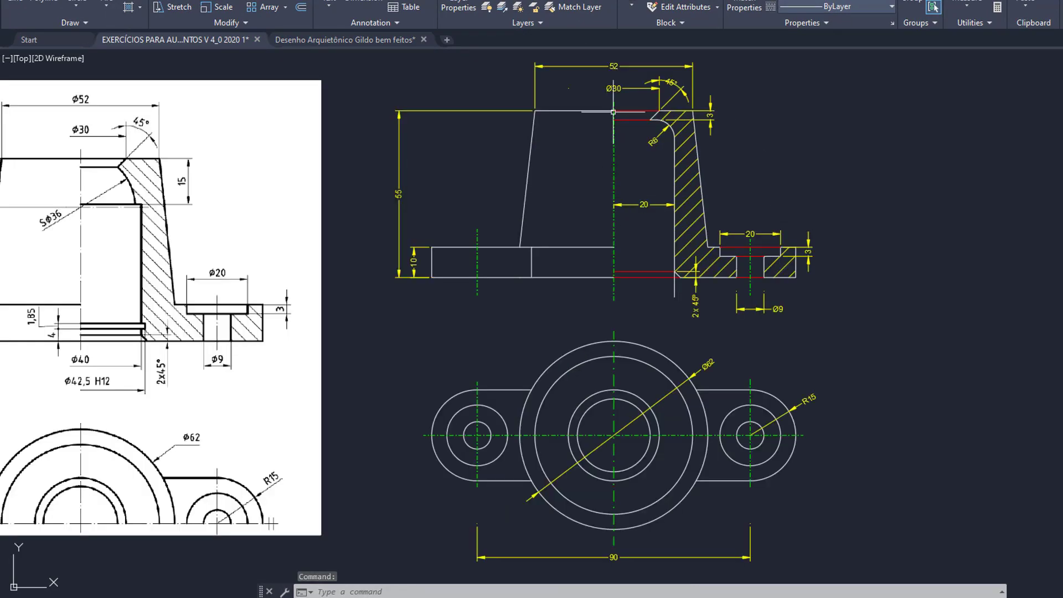
scroll(558, 551, up, 4)
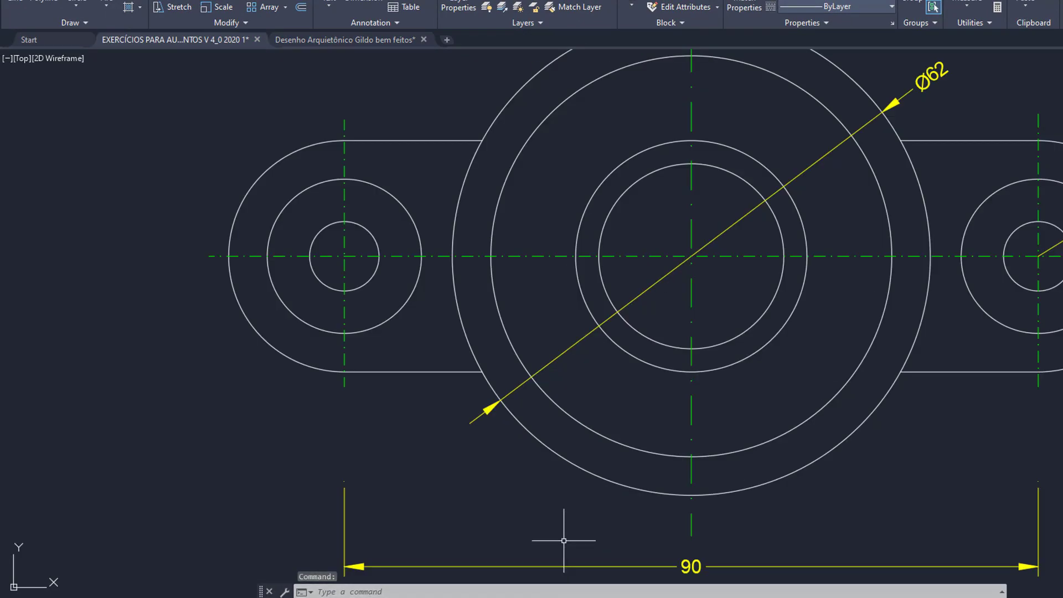
scroll(504, 429, down, 8)
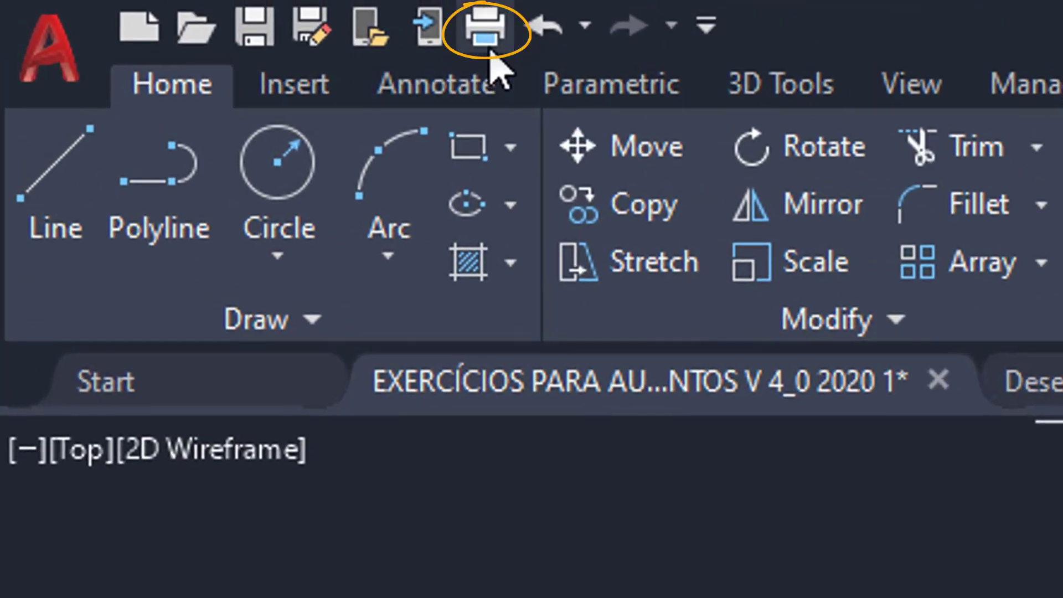
click(446, 16)
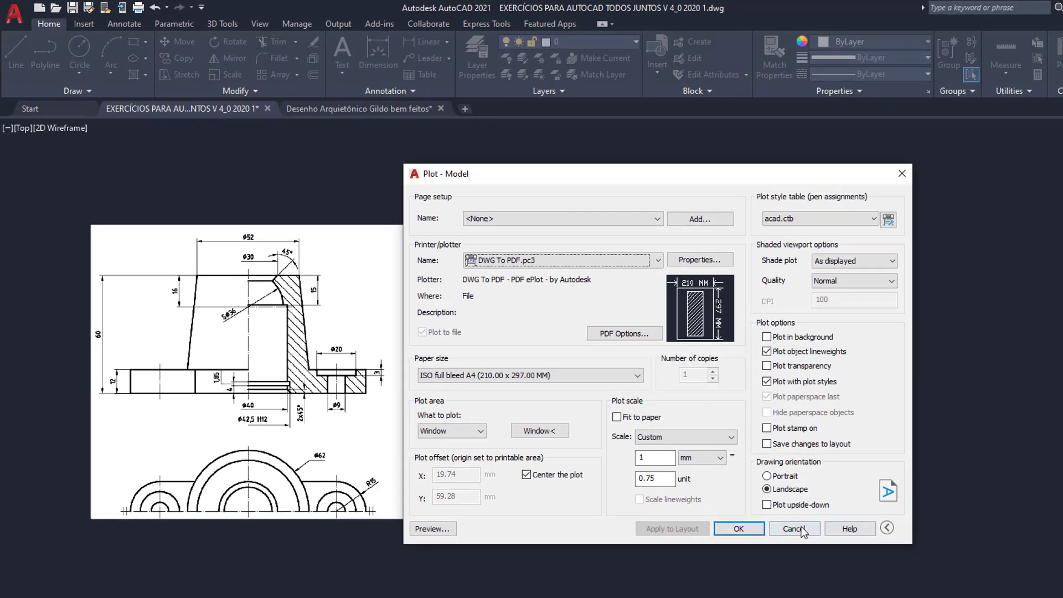
click(801, 528)
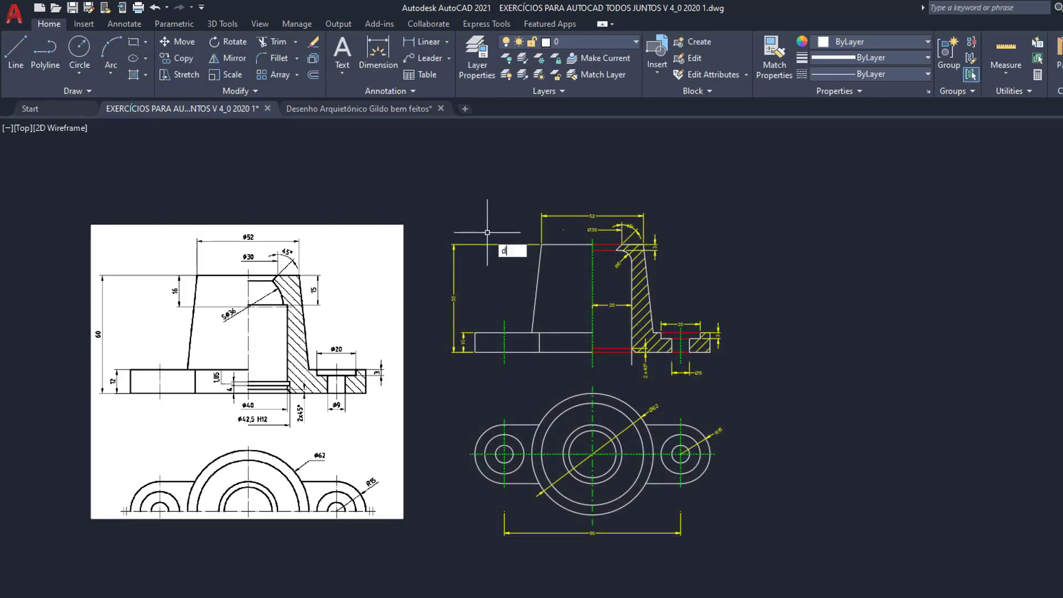
- Measure the approximate overall height and width of the area covering the dimensioned part views
key(Return)
click(422, 194)
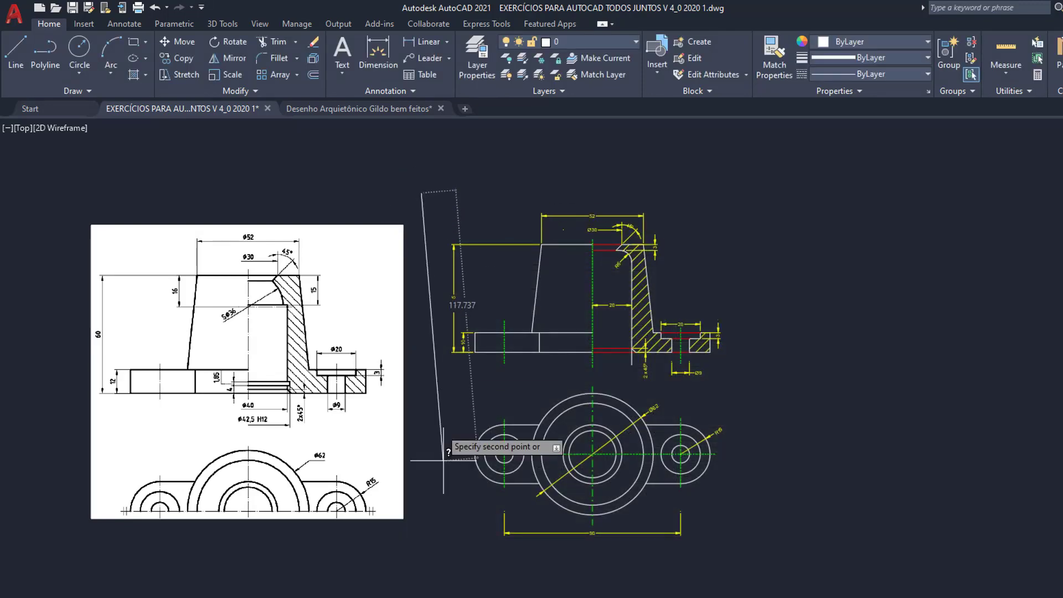
key(Escape)
key(Return)
click(427, 547)
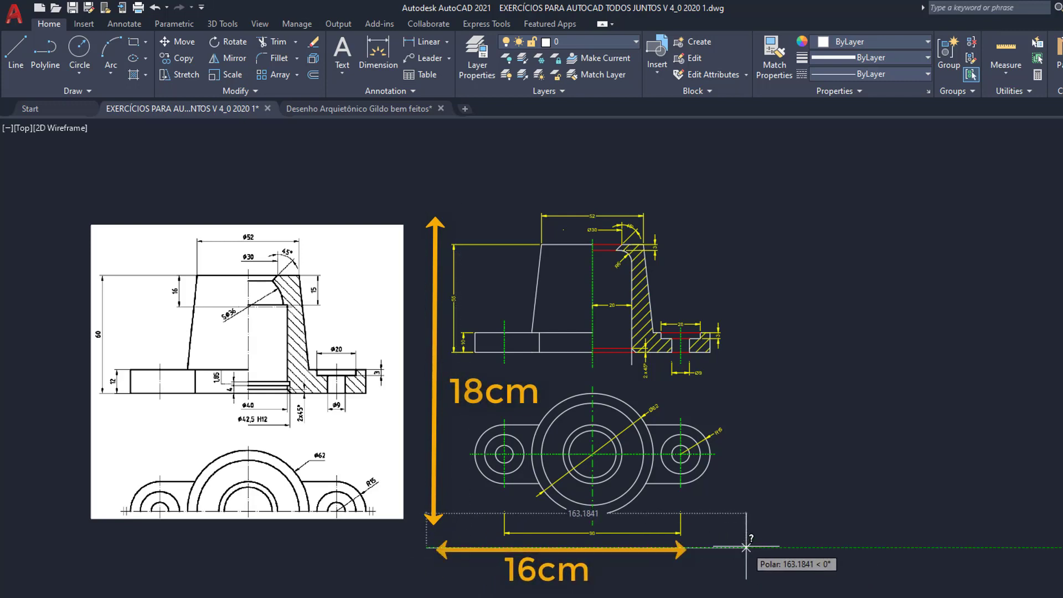
key(Escape)
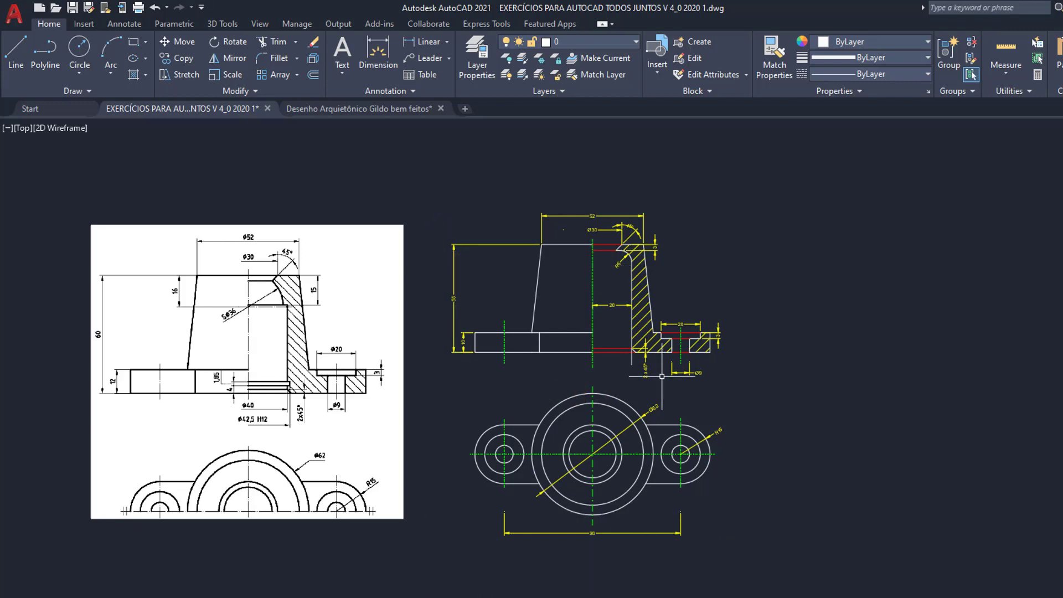
- Set up a plot with a window around the dimensioned part views and a scale of 1 mm = 1 unit
click(140, 14)
click(540, 431)
click(422, 185)
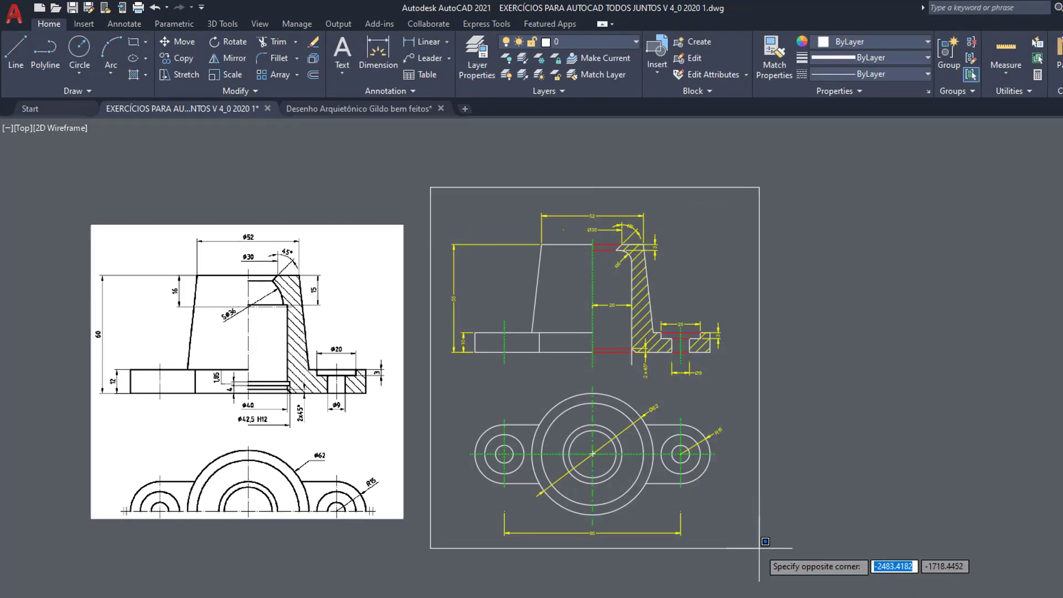
click(842, 570)
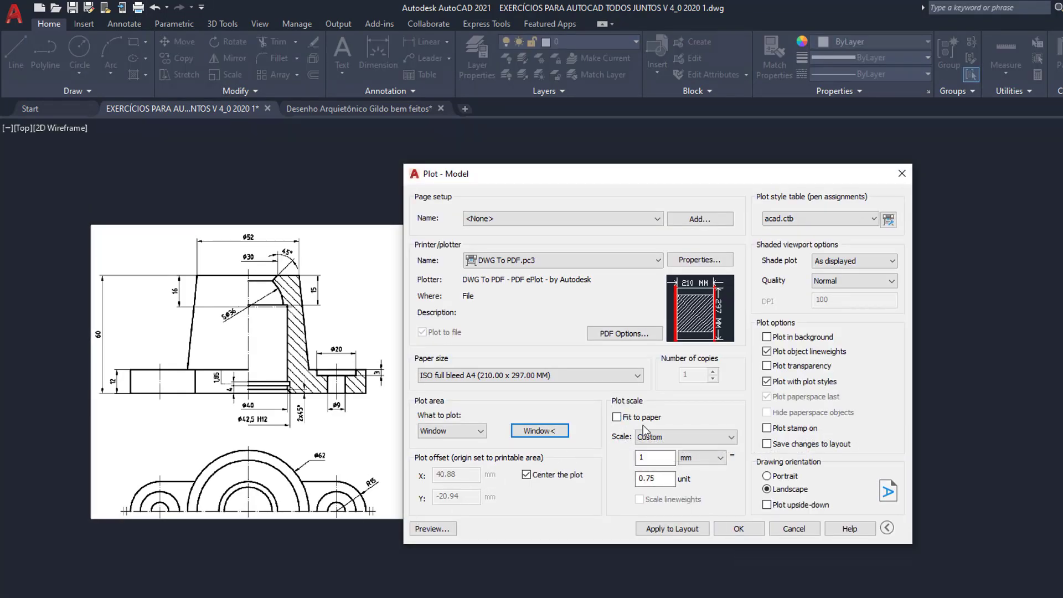
double_click(664, 479)
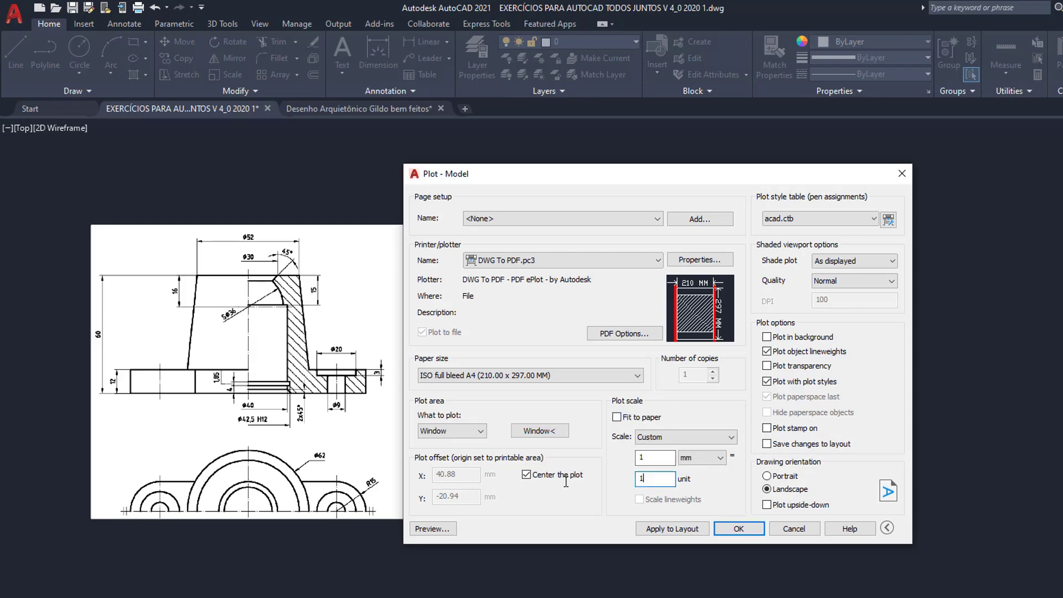
- Preview the plot and examine the lines, dimensions and sheet fit of both part views
click(433, 528)
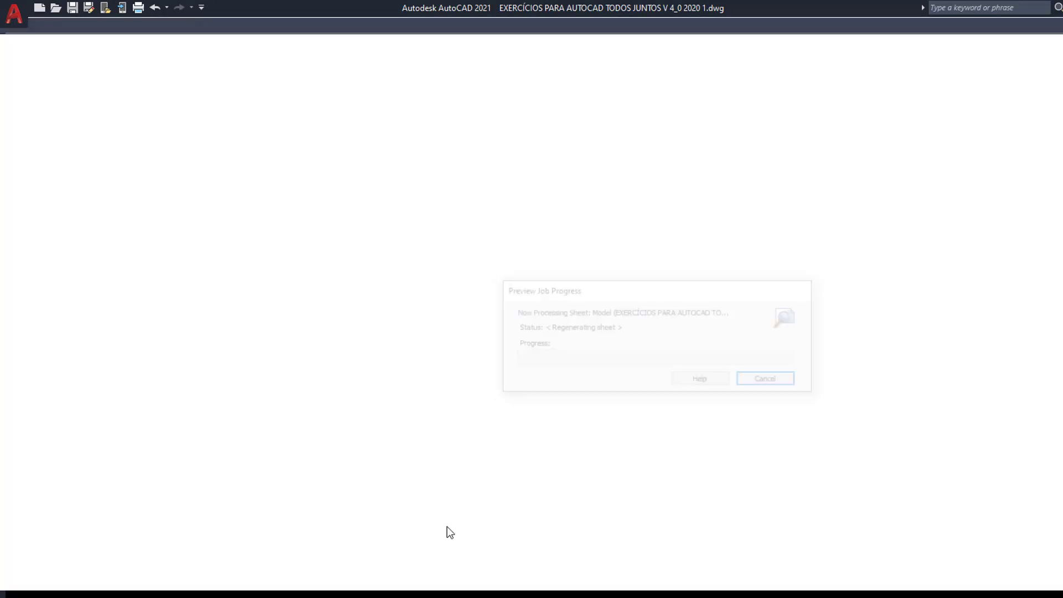
scroll(665, 321, up, 5)
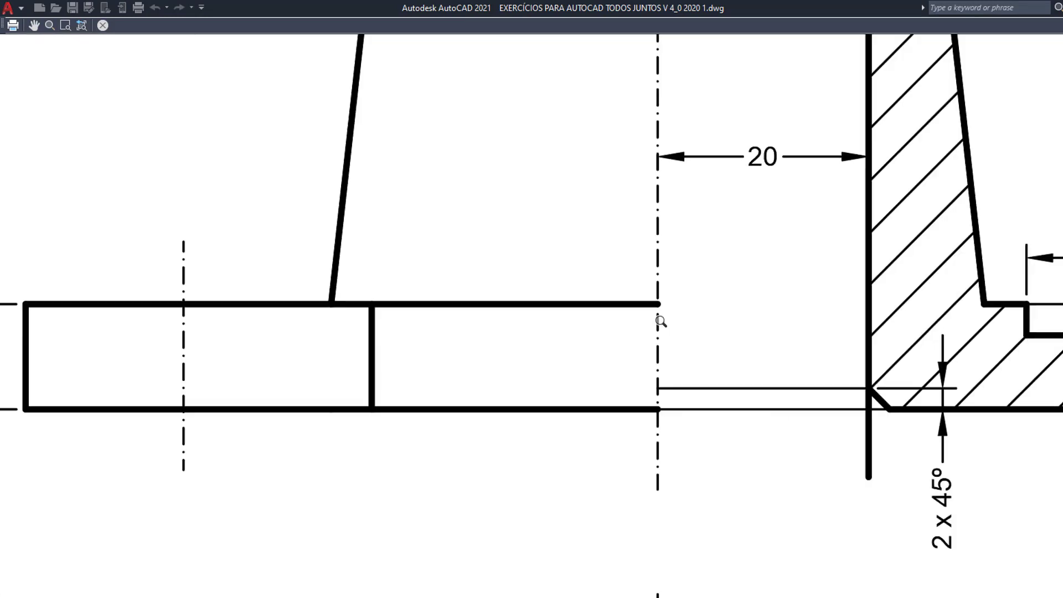
scroll(517, 381, down, 2)
scroll(1022, 213, up, 2)
scroll(545, 304, down, 3)
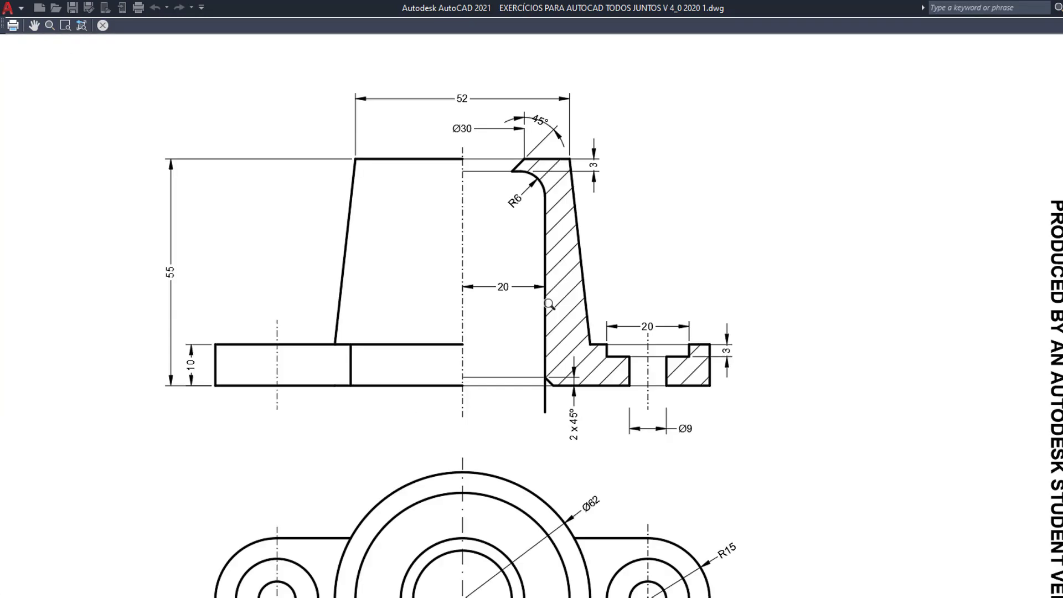
scroll(929, 167, down, 2)
scroll(598, 465, up, 3)
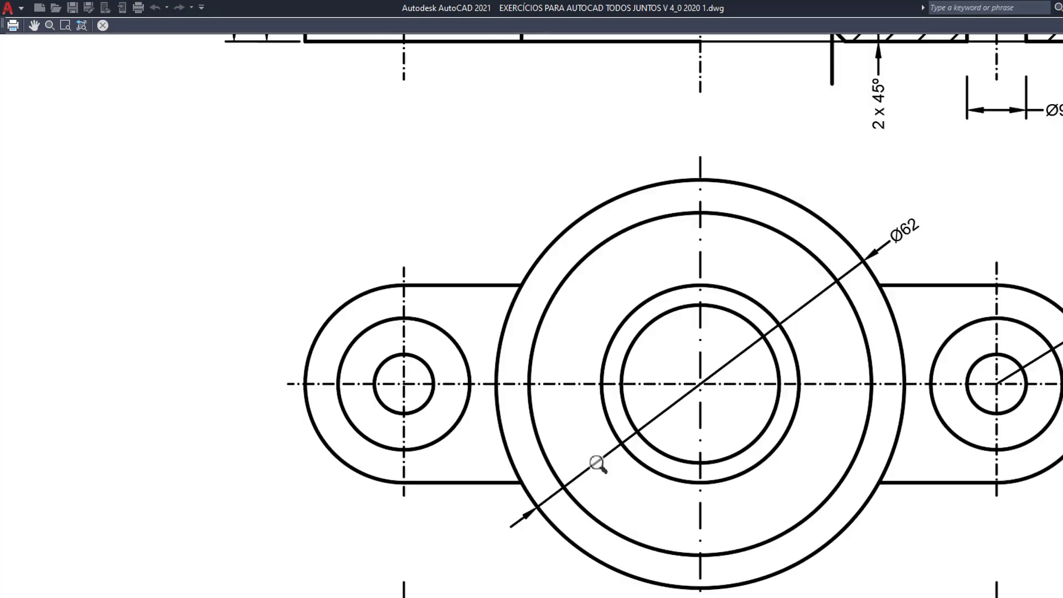
scroll(744, 397, down, 4)
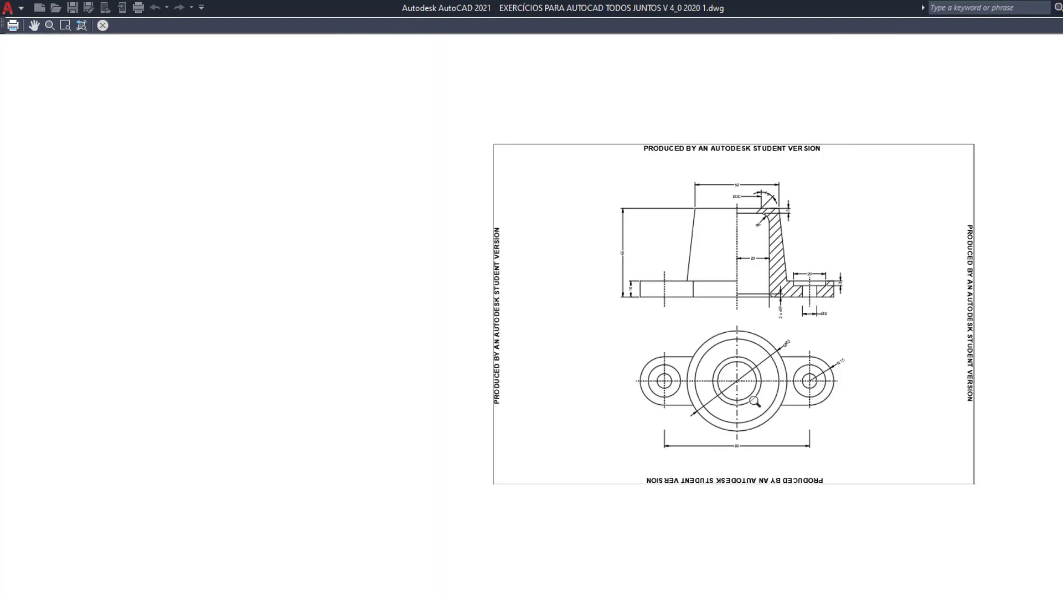
- Examine the front view's lines and dimensions up close in the plot preview, and cancel the plot
scroll(742, 282, up, 4)
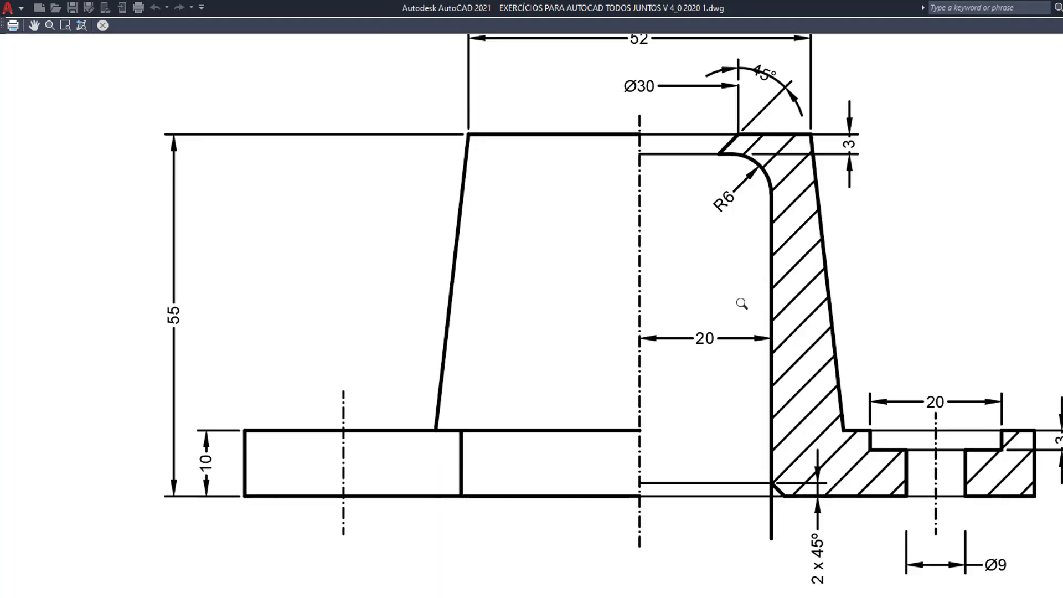
scroll(752, 282, down, 4)
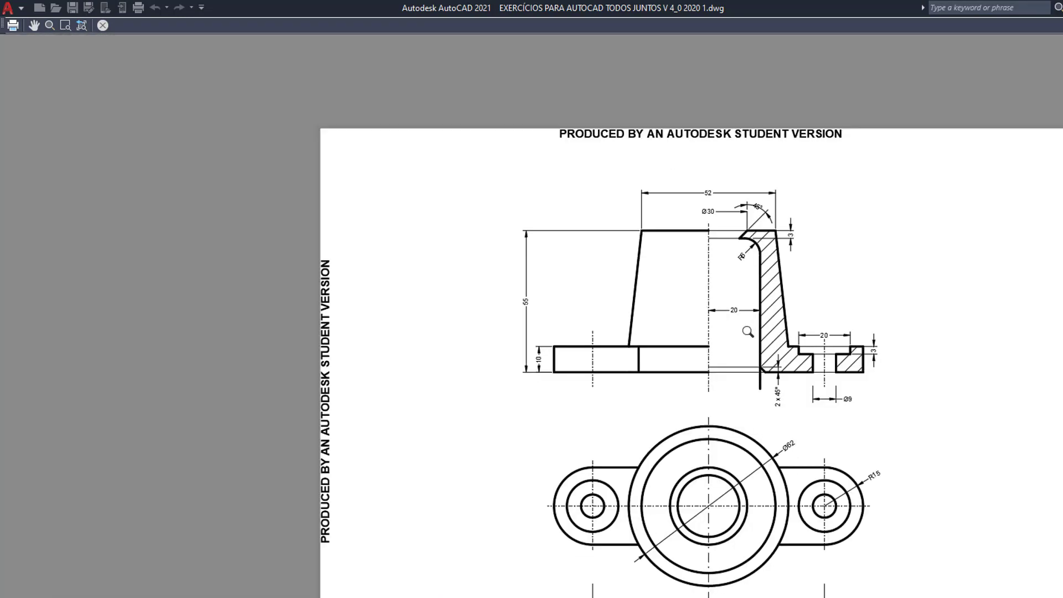
key(Escape)
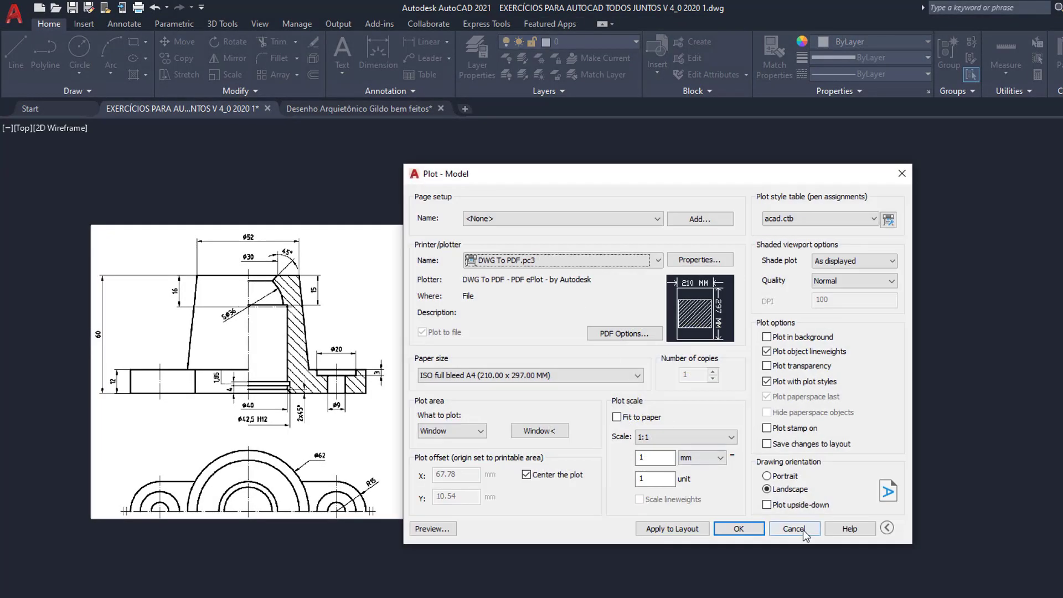
click(803, 533)
- Create a new drawing from the acadiso template
click(332, 109)
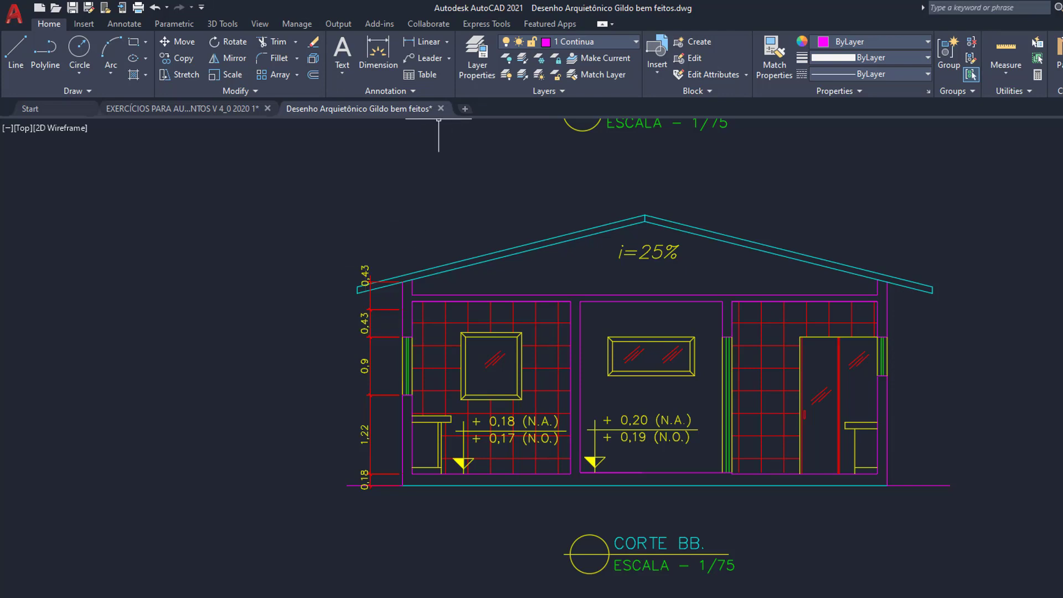
click(39, 7)
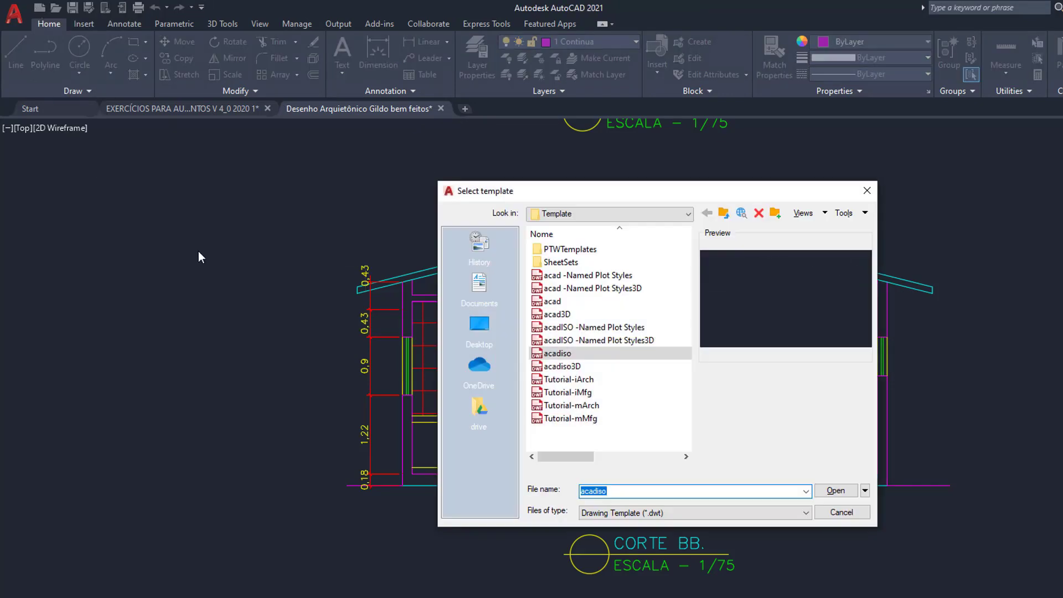
click(843, 489)
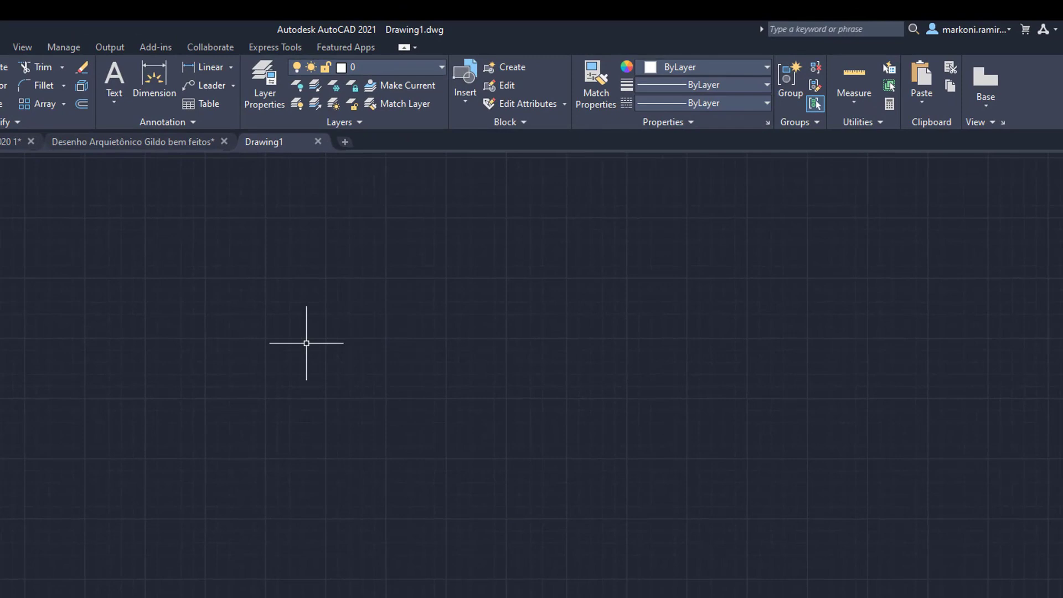
- Draw a horizontal line 1000 units long in the new drawing
text(l)
key(Return)
click(249, 382)
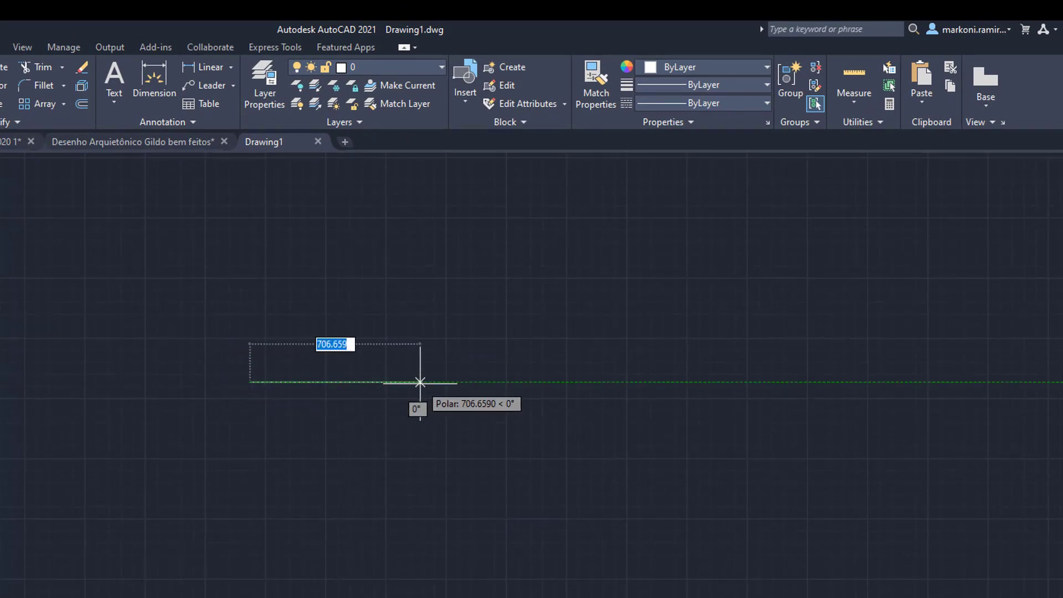
text(1000)
key(Return)
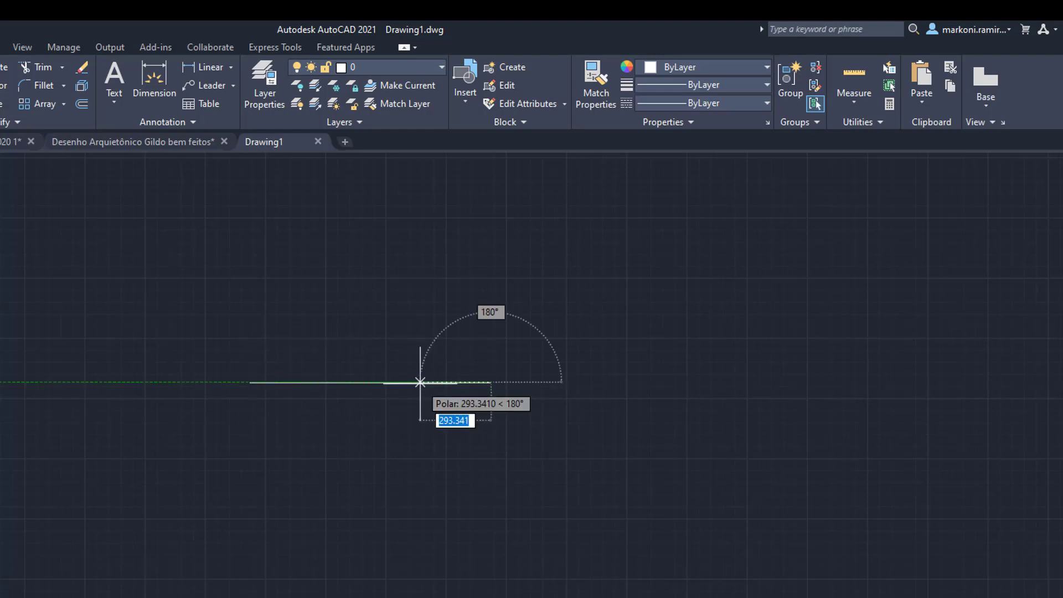
key(Escape)
scroll(268, 416, up, 4)
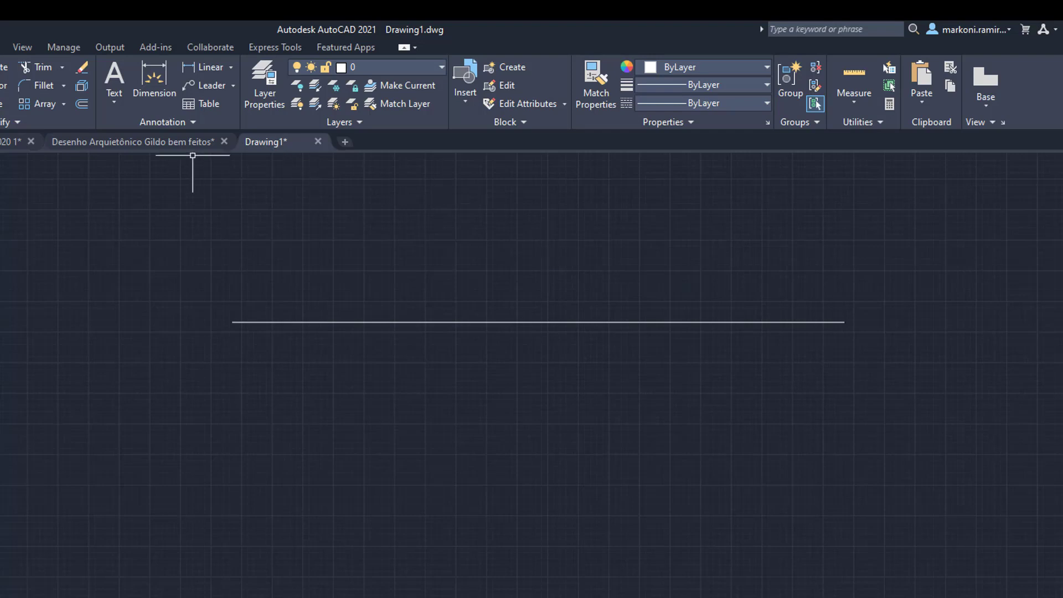
- Switch to the "Desenho Arquietônico Gildo bem feitos" drawing and examine the dimensions of the QUARTO room in the floor plan
click(131, 142)
scroll(773, 409, down, 2)
scroll(773, 409, down, 5)
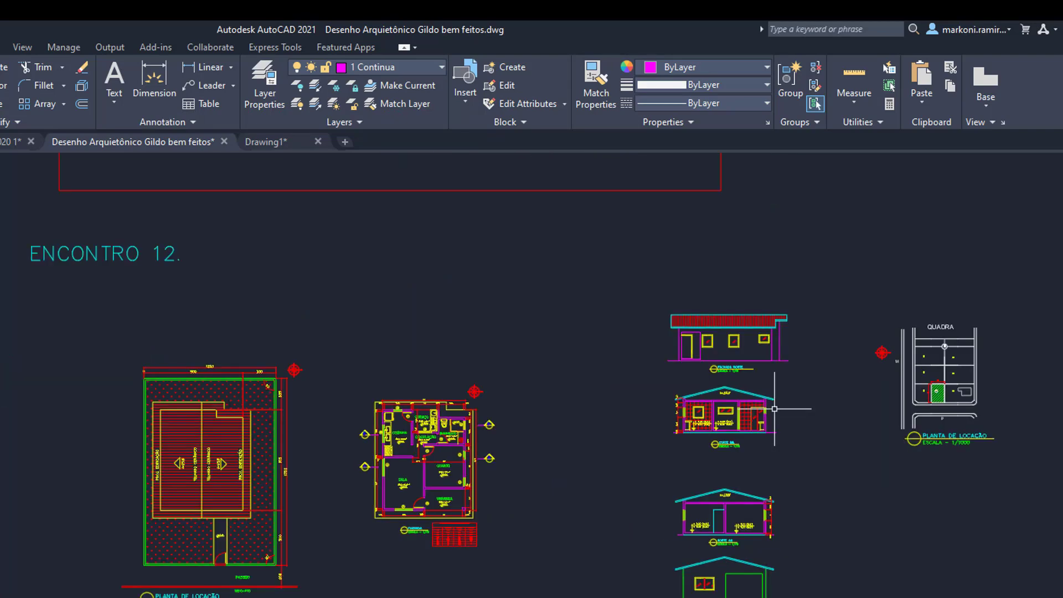
scroll(451, 472, up, 6)
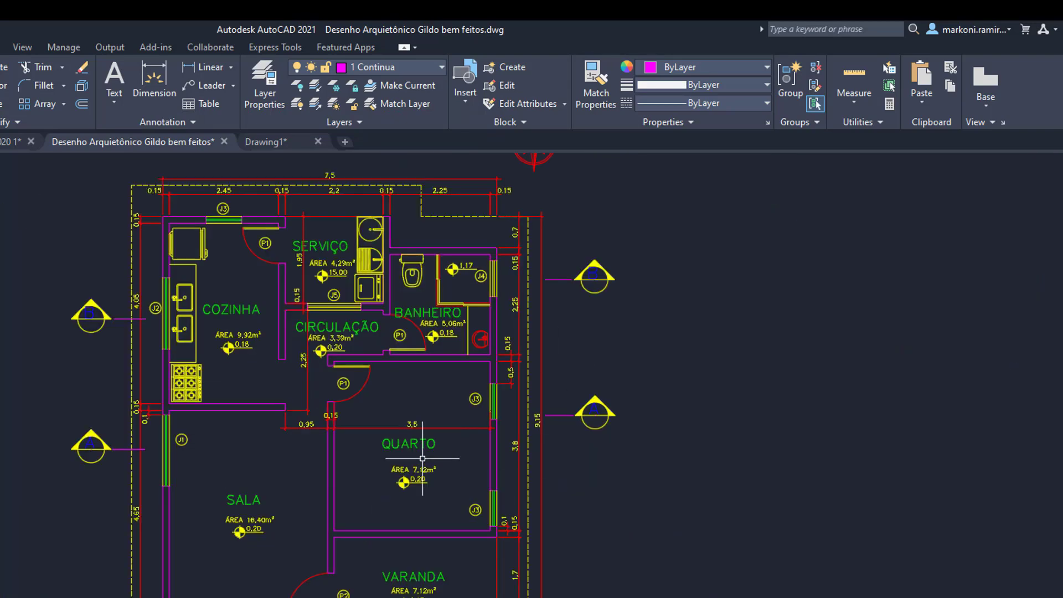
scroll(423, 458, up, 5)
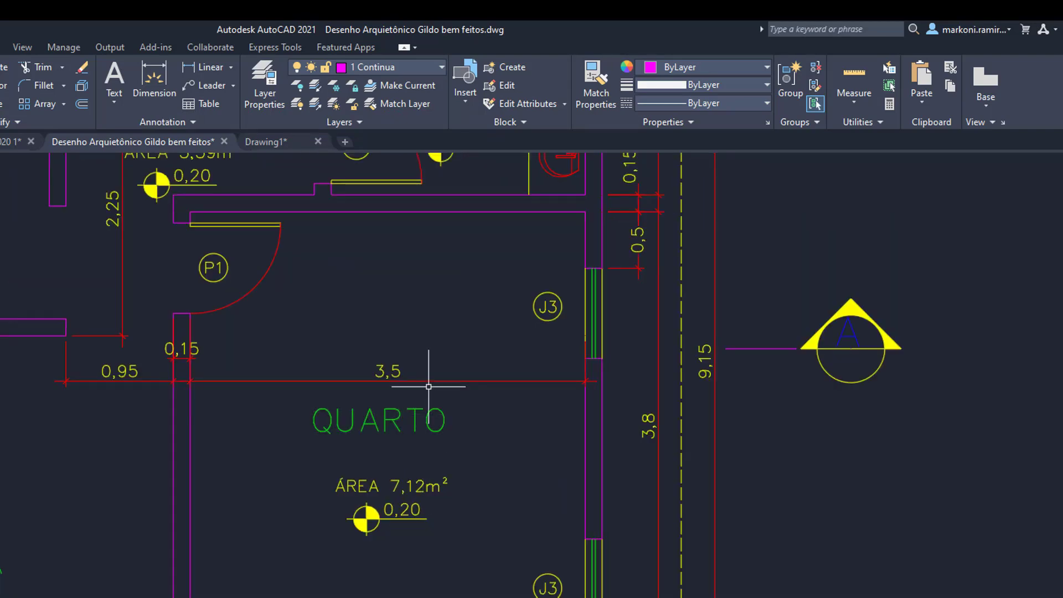
scroll(593, 371, down, 2)
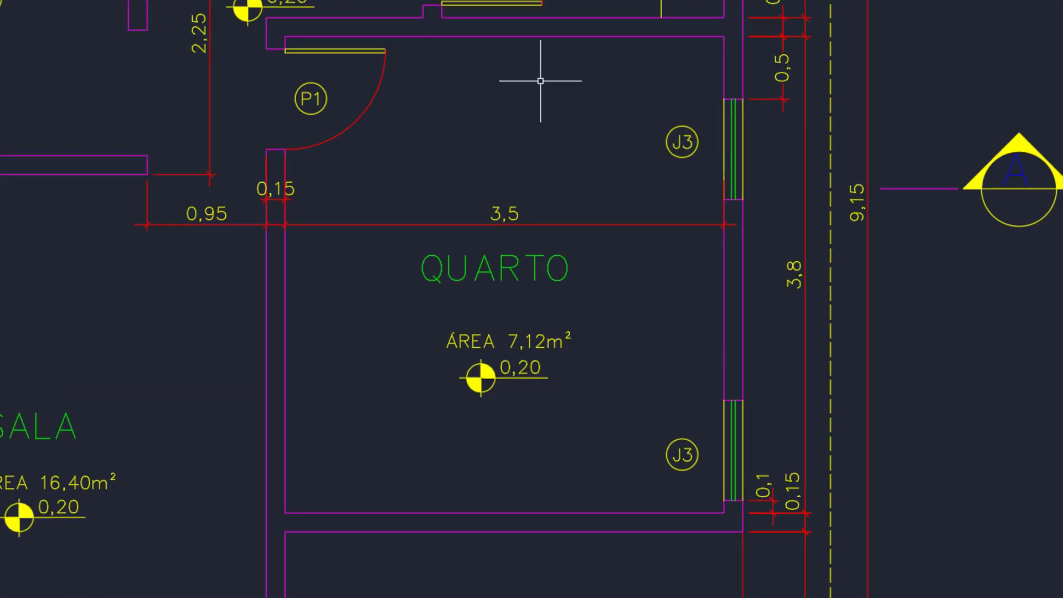
scroll(474, 279, down, 2)
middle_drag(451, 344, 480, 294)
scroll(518, 208, up, 2)
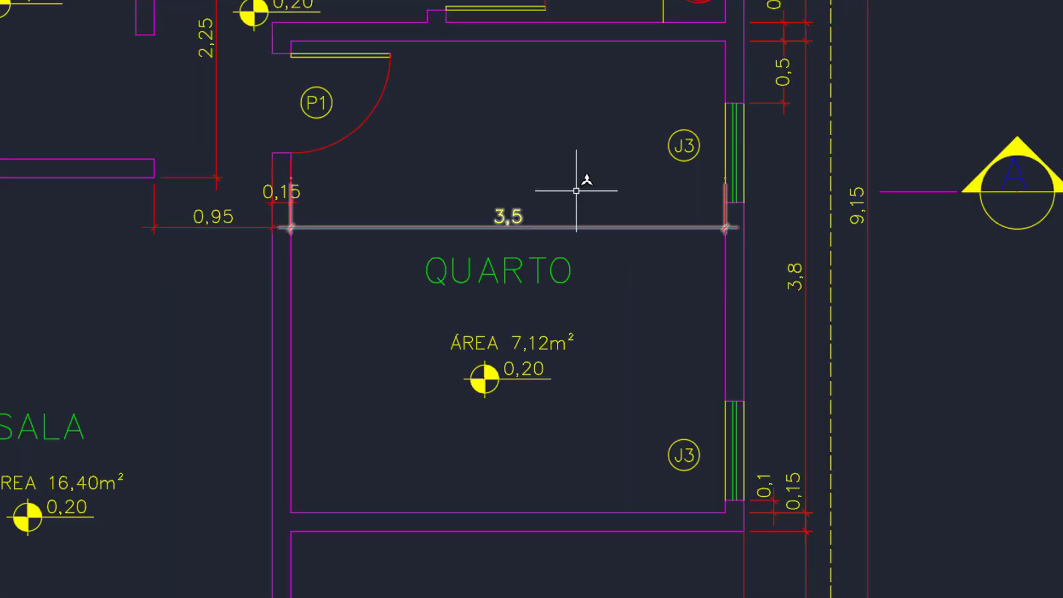
- Check the QUARTO room's size with a distance measurement starting at its lower-left inside corner
text(i)
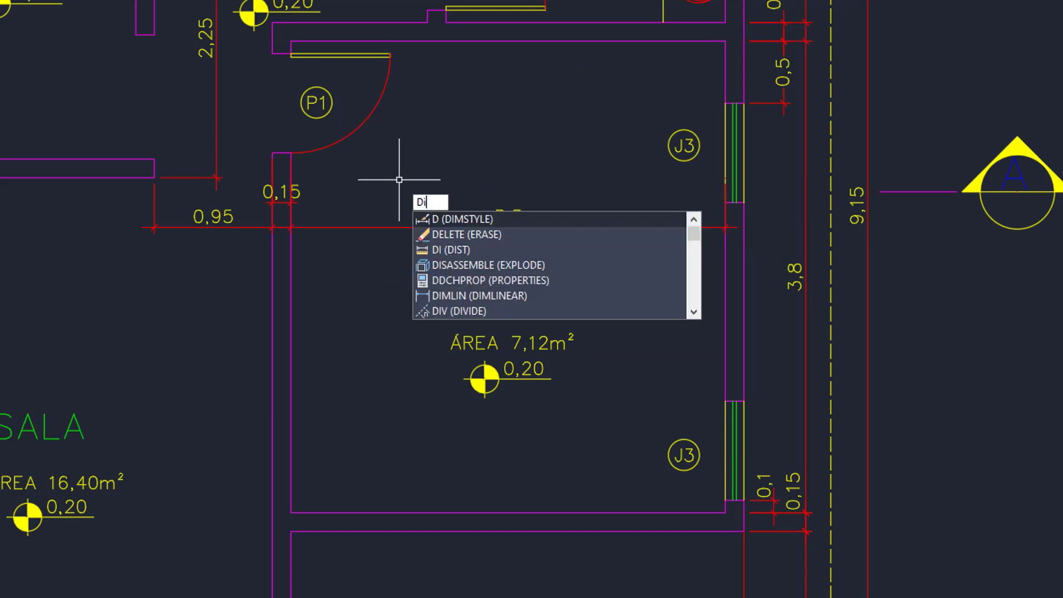
key(Return)
click(300, 513)
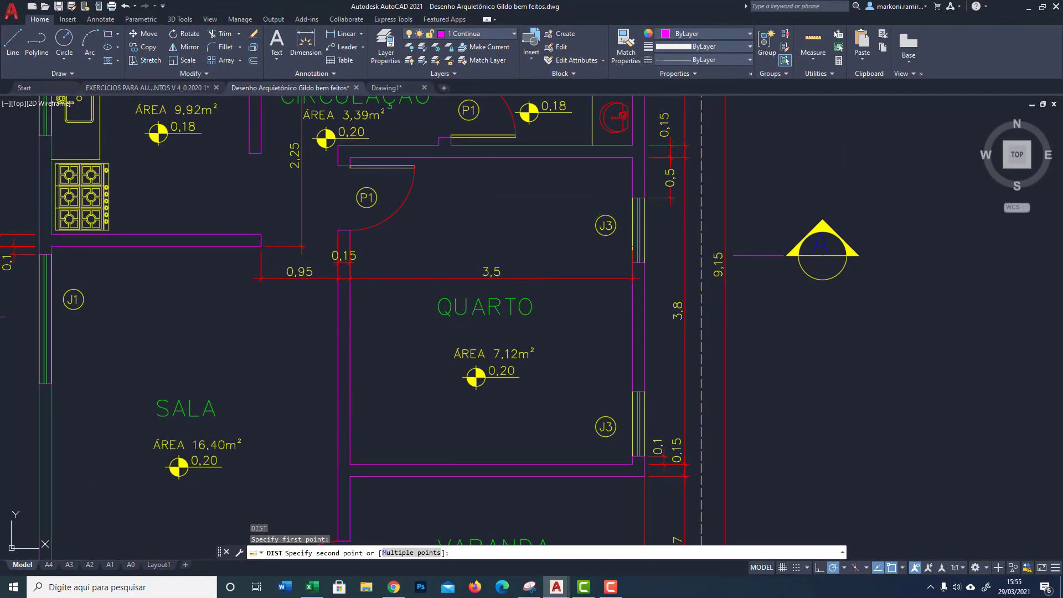
key(Escape)
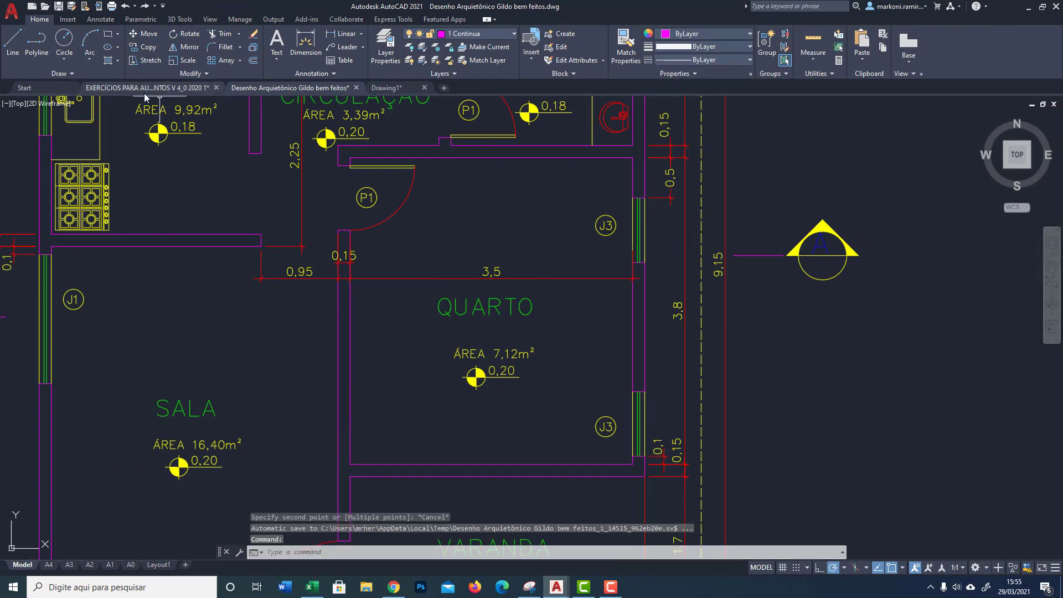
- Switch to Drawing1 and delete its horizontal line
click(38, 87)
click(144, 87)
click(387, 88)
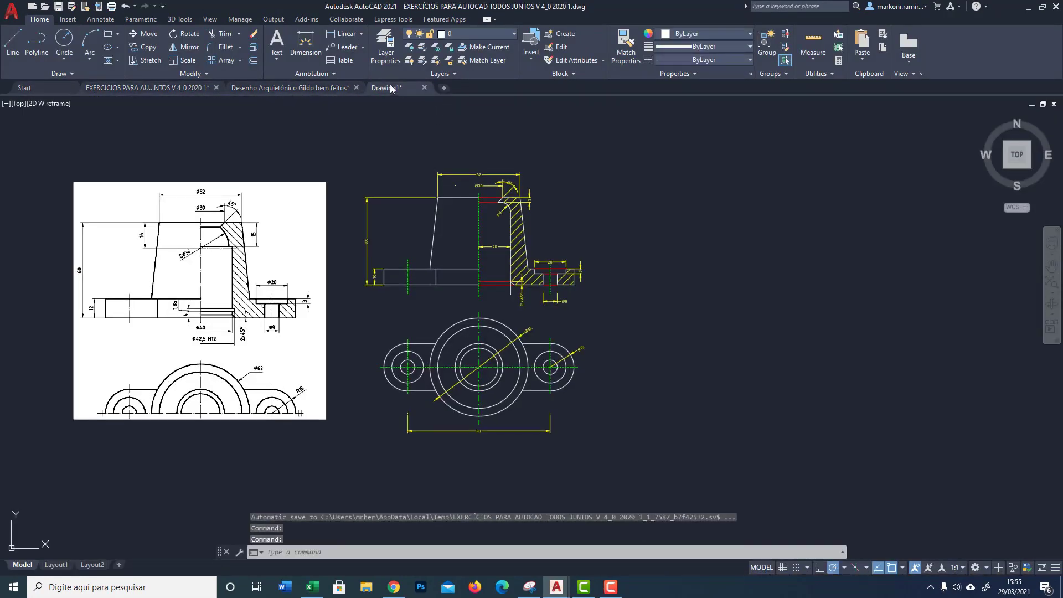
click(679, 190)
click(551, 260)
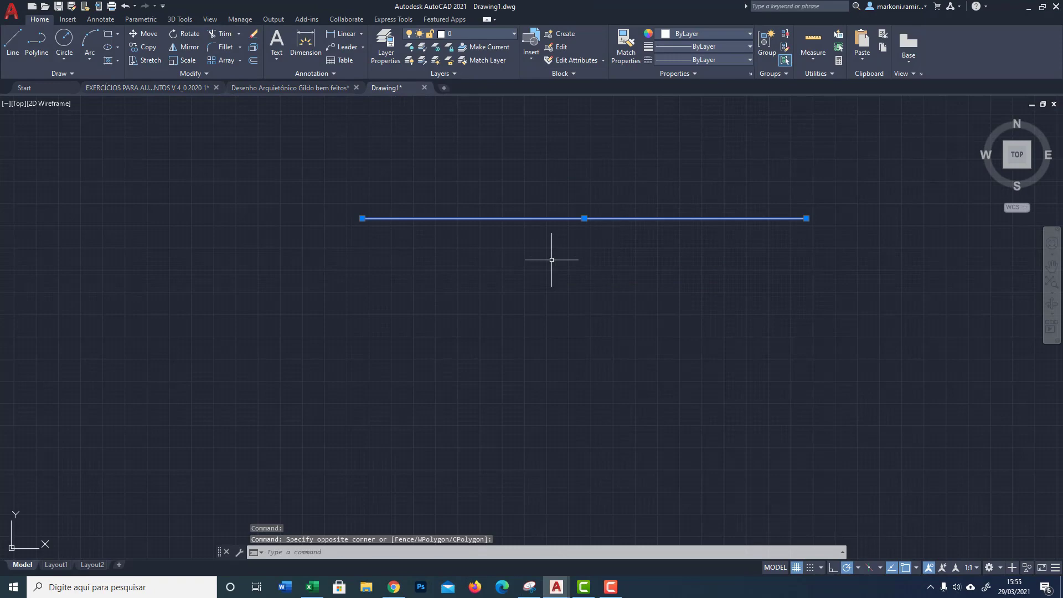
key(Delete)
- Draw a closed square of four lines measuring 3000 by 3000 units
text(l)
key(Return)
click(369, 231)
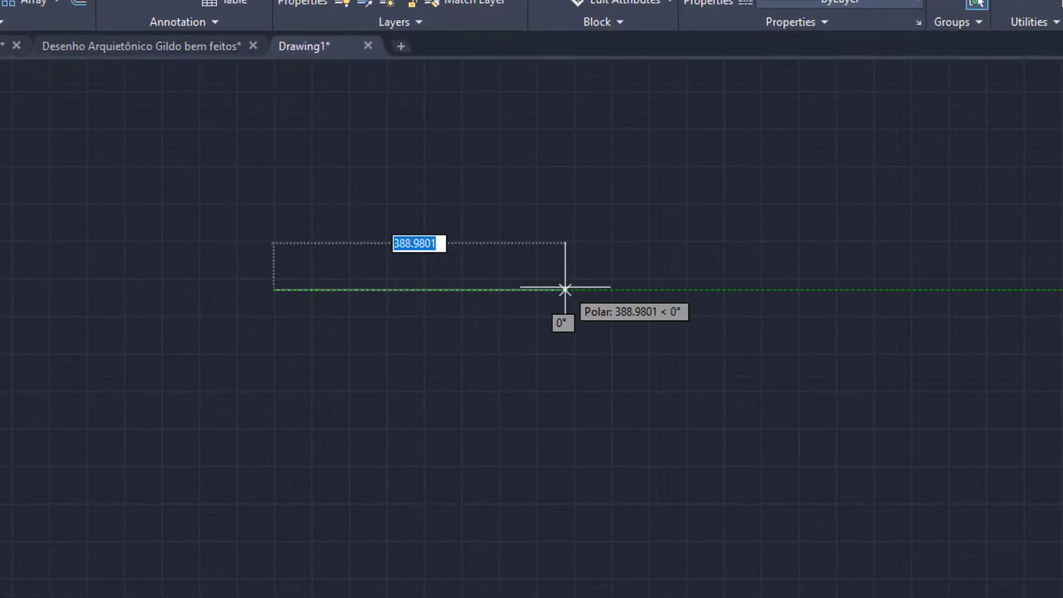
text(3000)
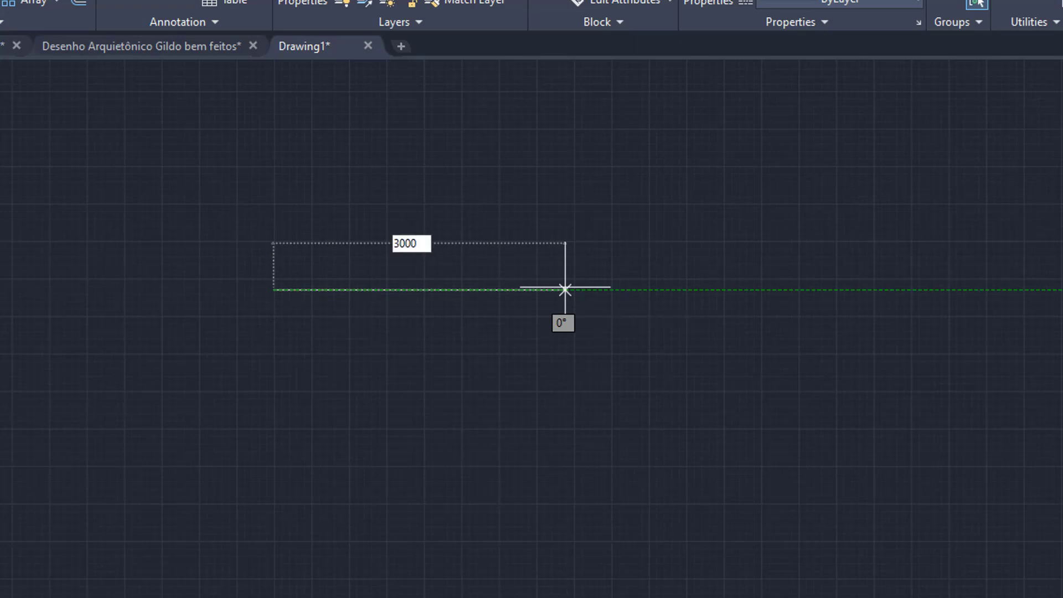
key(Return)
scroll(302, 294, down, 7)
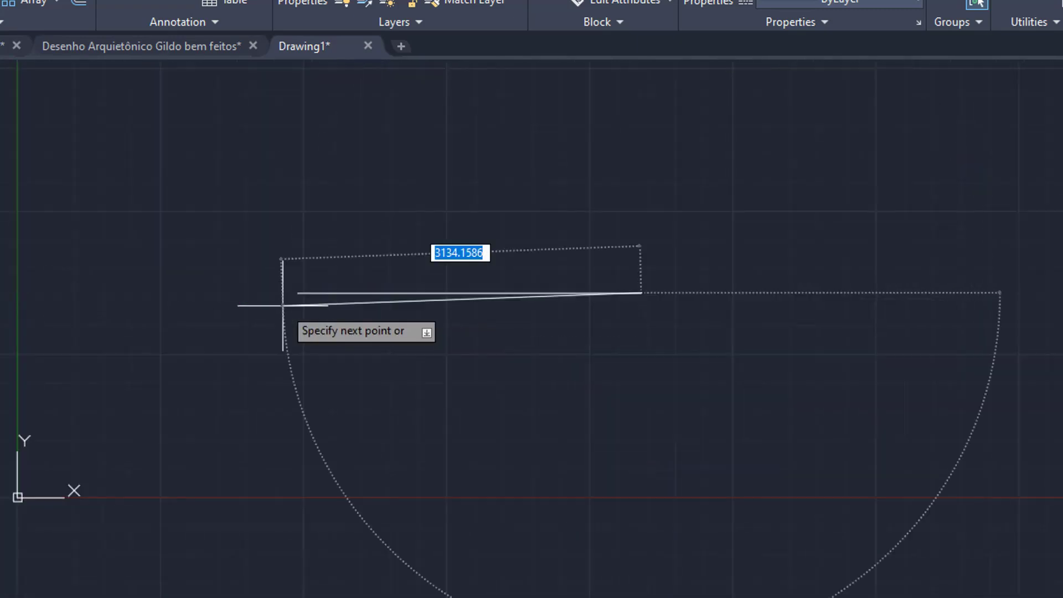
text(300)
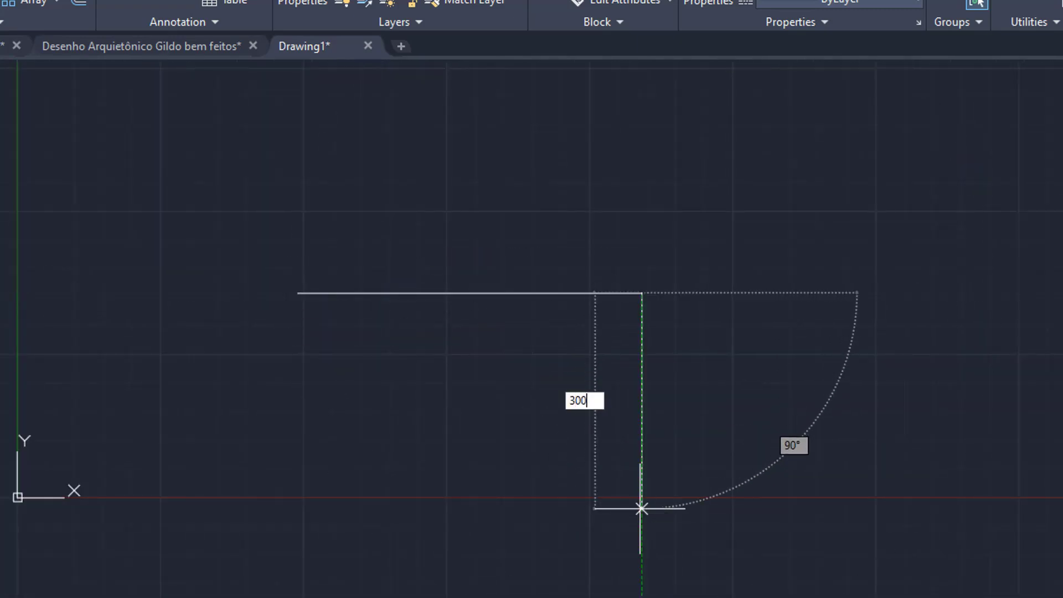
text(0)
key(Return)
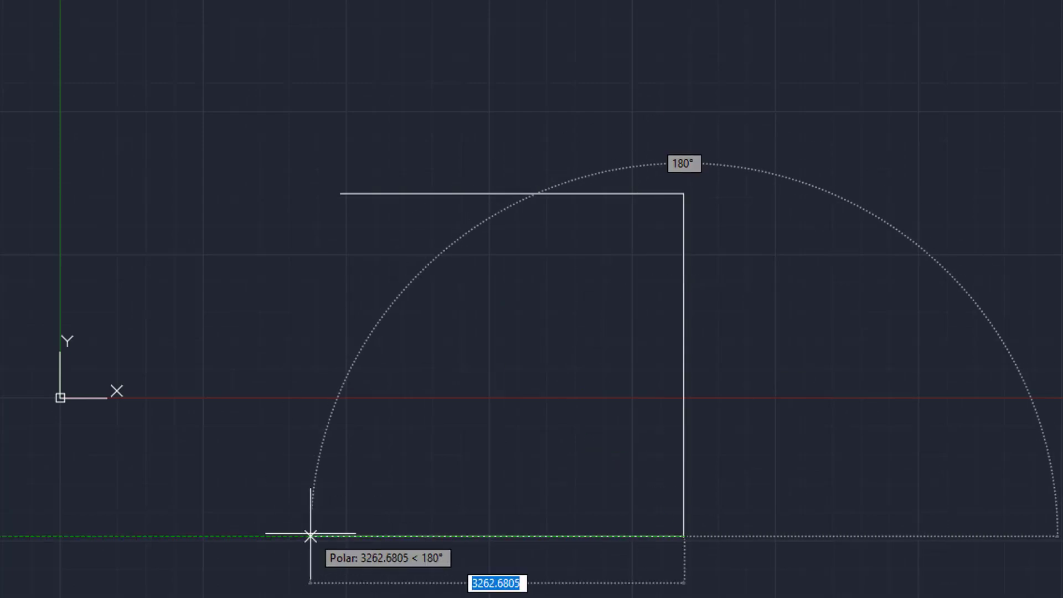
text(3000)
key(Return)
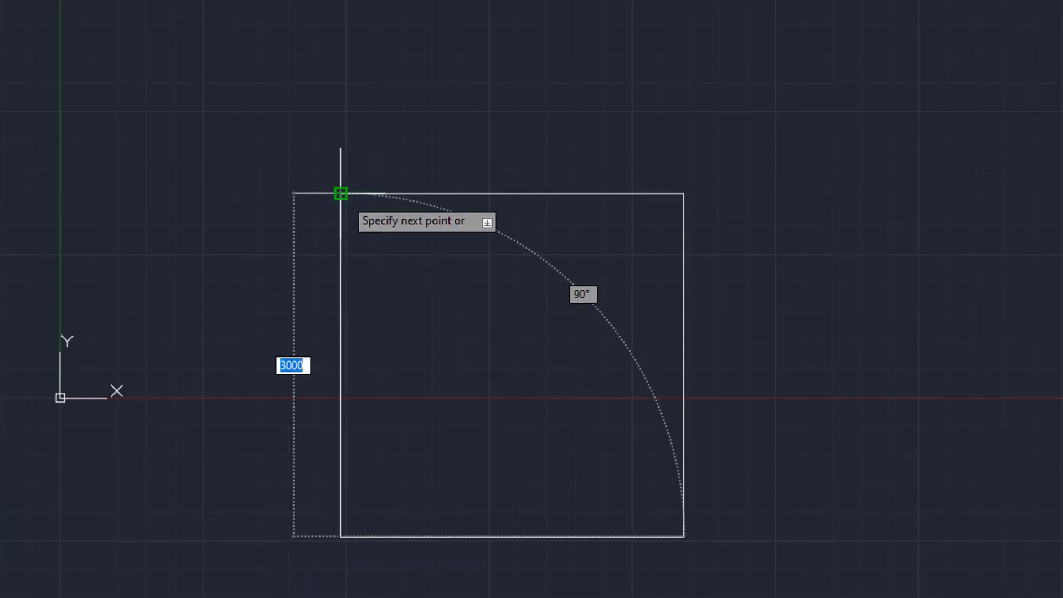
click(340, 193)
key(Escape)
- Draw a closed 300 by 300 unit square to the right of the large square, level with its upper edge
scroll(560, 409, up, 2)
middle_drag(661, 364, 581, 345)
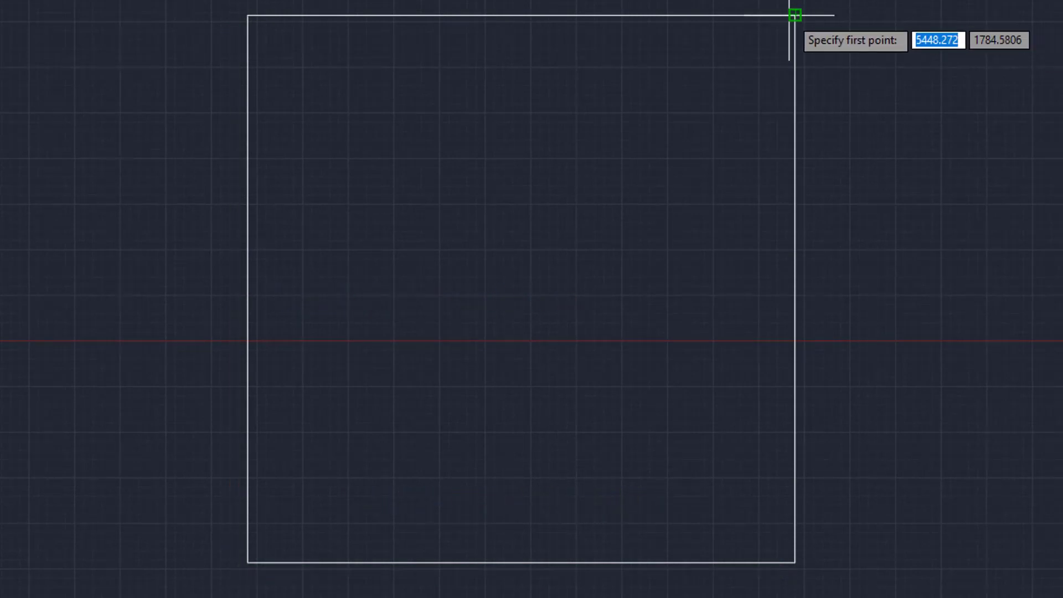
click(903, 14)
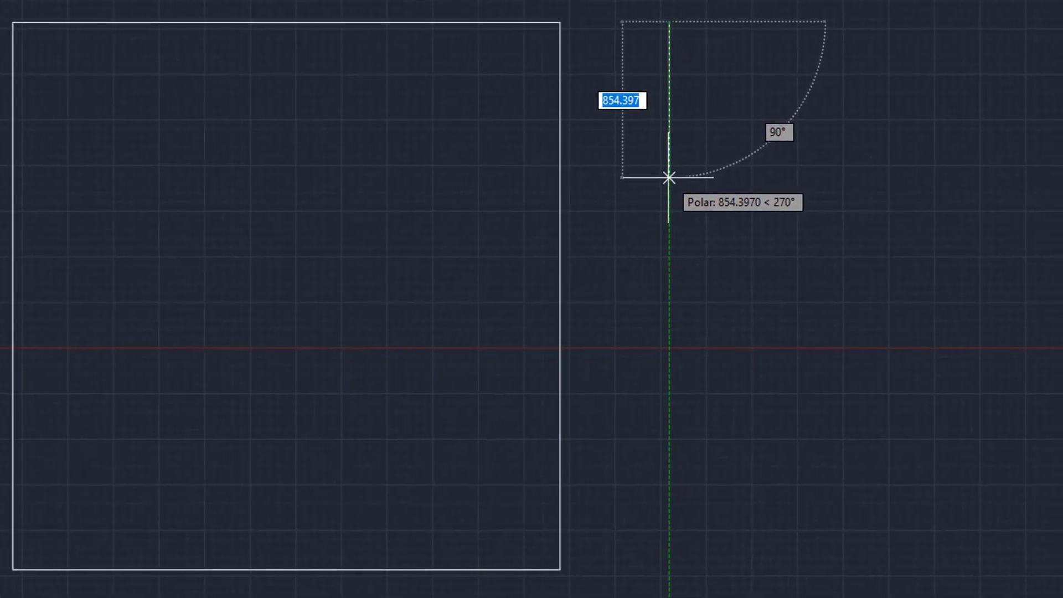
key(Return)
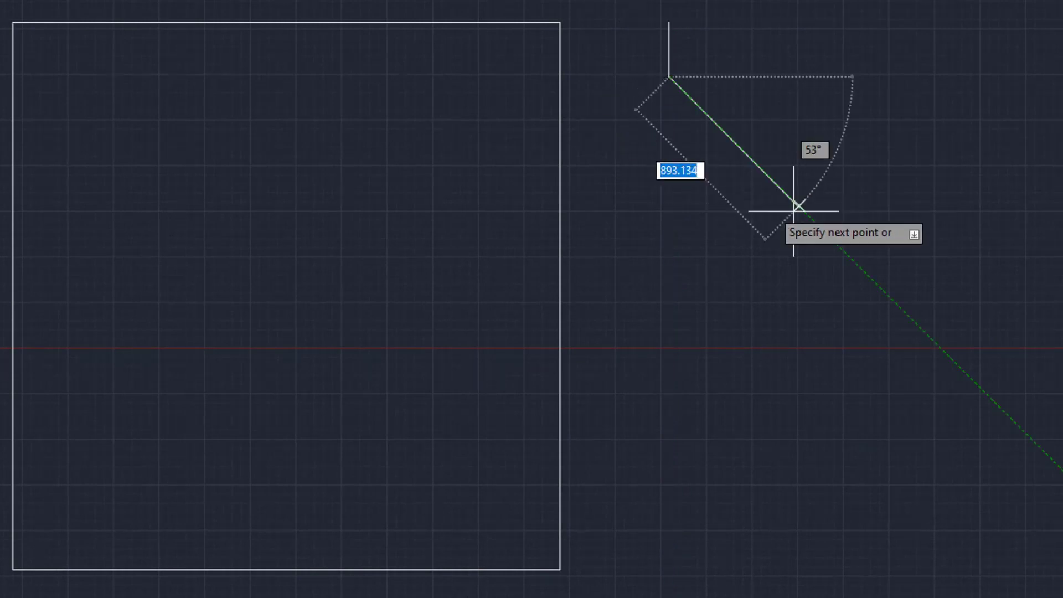
text(30)
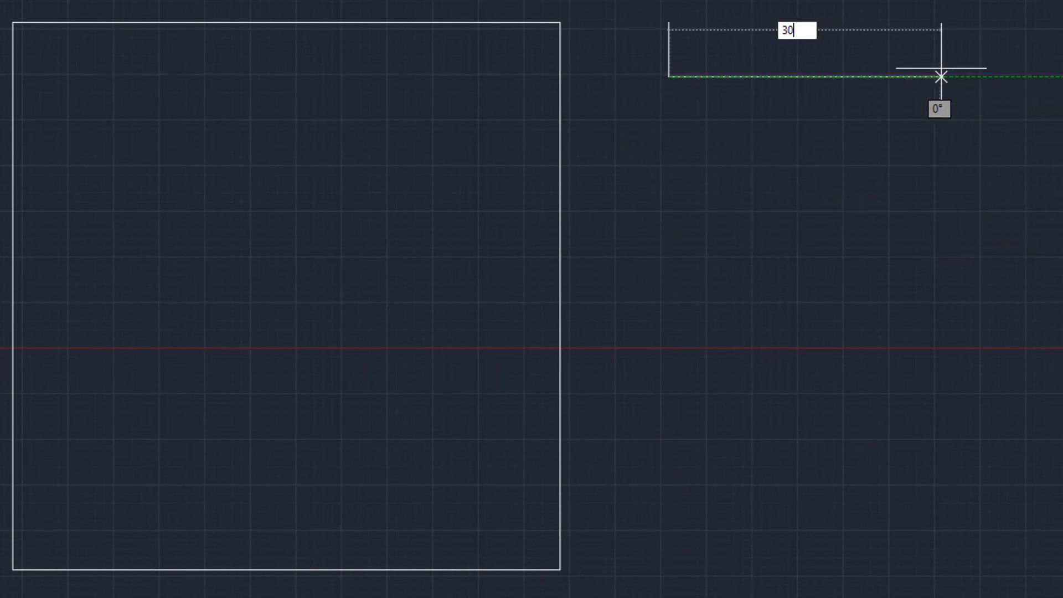
text(0)
key(Return)
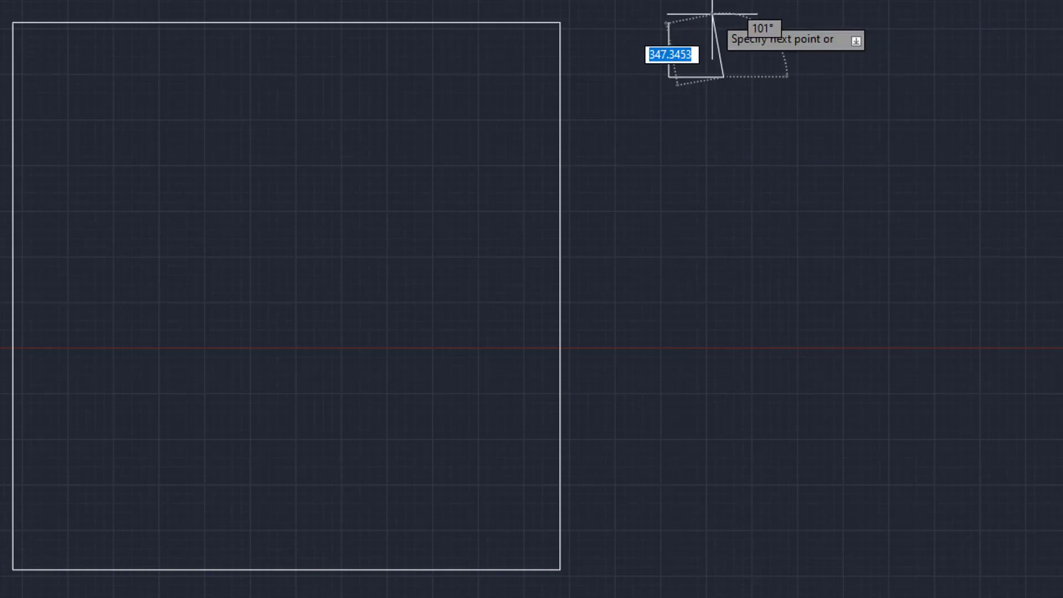
text(300)
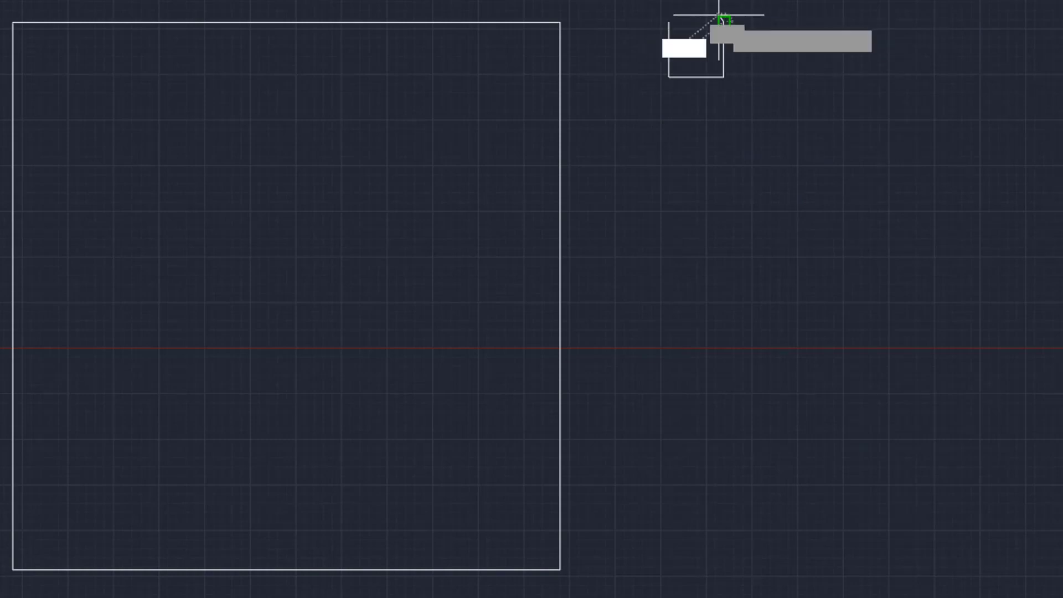
key(Return)
click(669, 22)
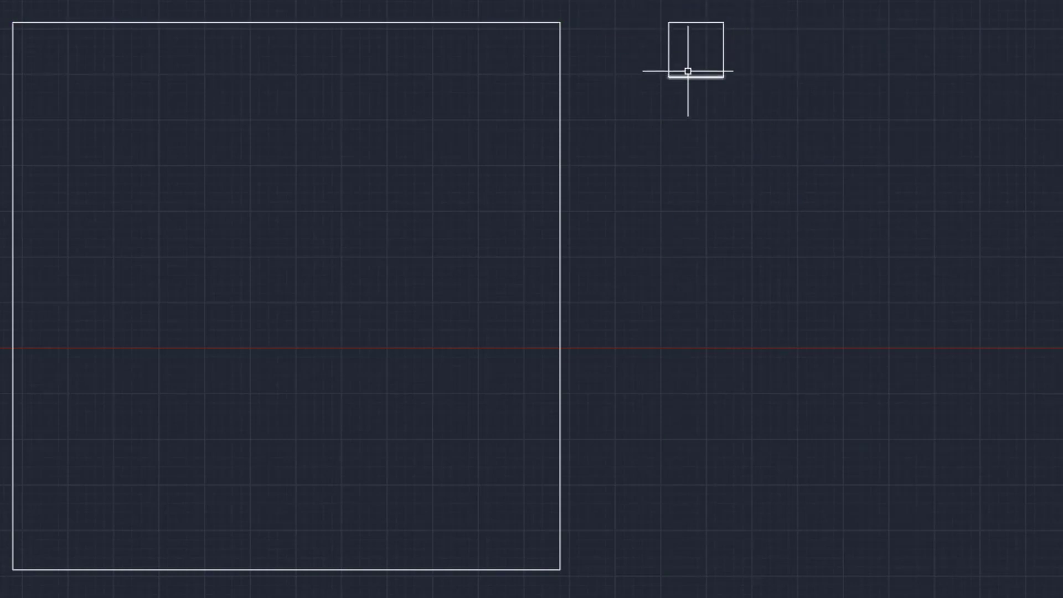
scroll(688, 71, up, 8)
middle_drag(282, 414, 190, 544)
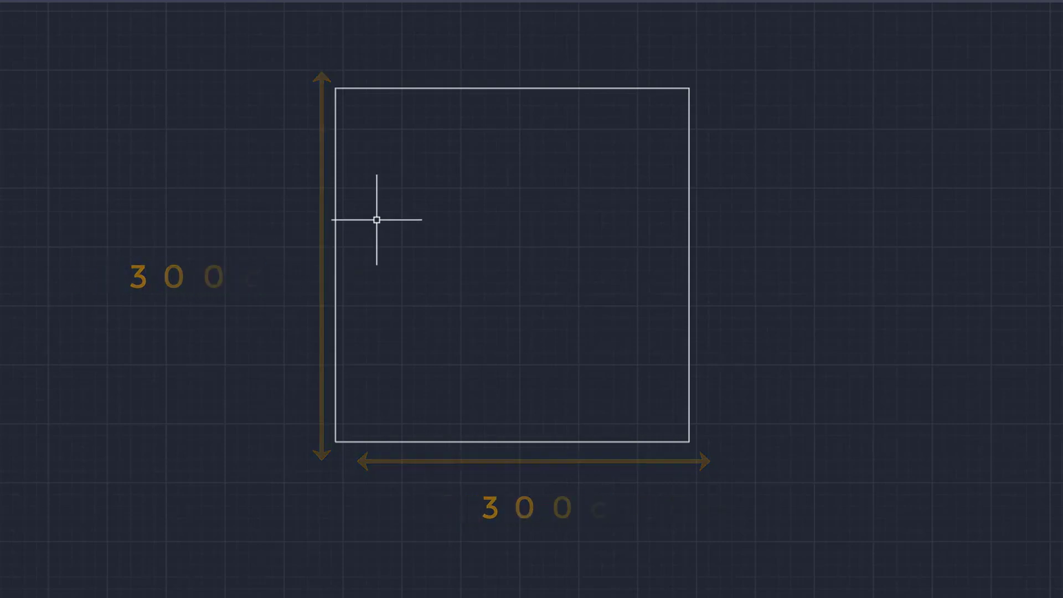
- Draw a closed 3 by 3 unit square to the right of the 300-unit square
scroll(403, 153, down, 6)
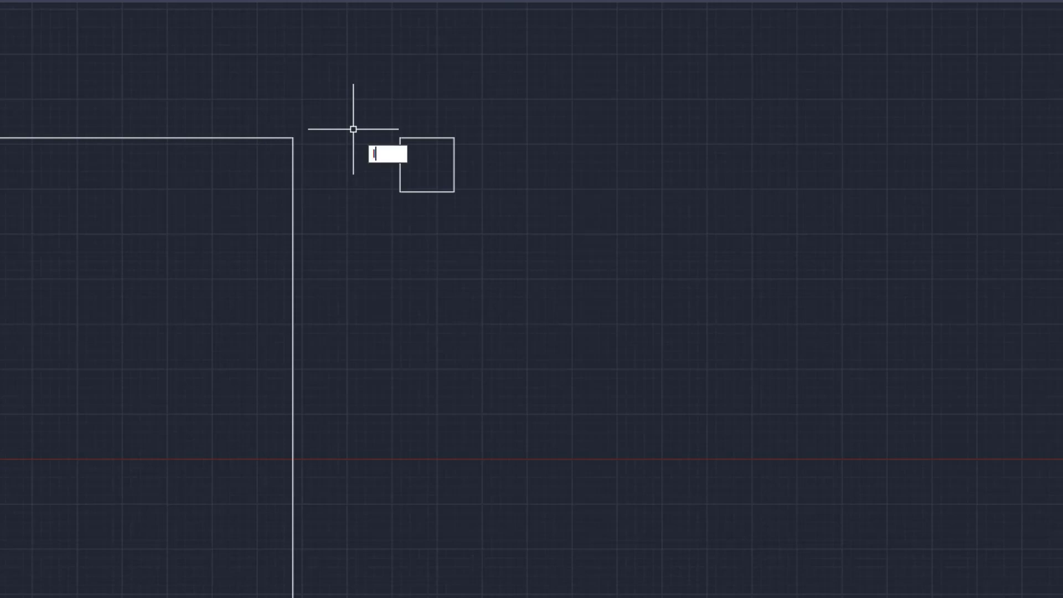
key(Return)
click(526, 133)
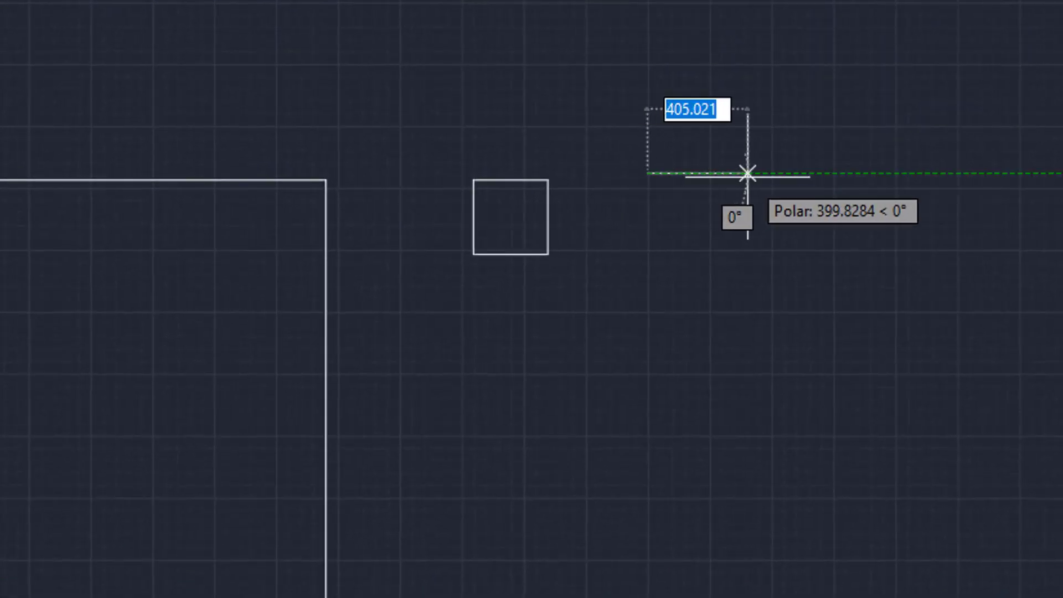
text(399.8284)
key(Return)
scroll(762, 221, up, 15)
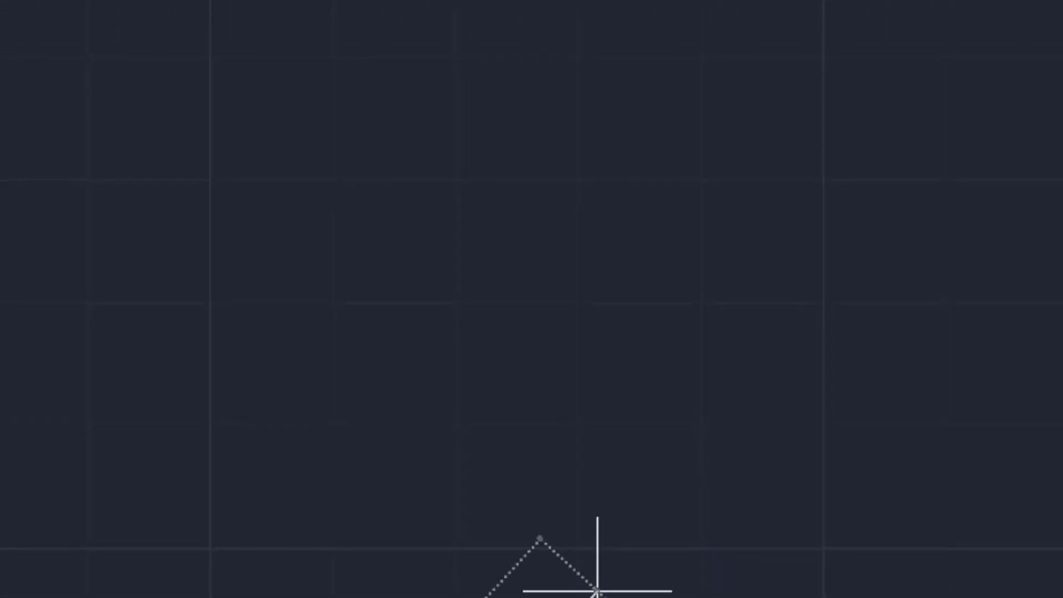
scroll(597, 591, down, 4)
scroll(626, 587, up, 4)
text(3)
key(Return)
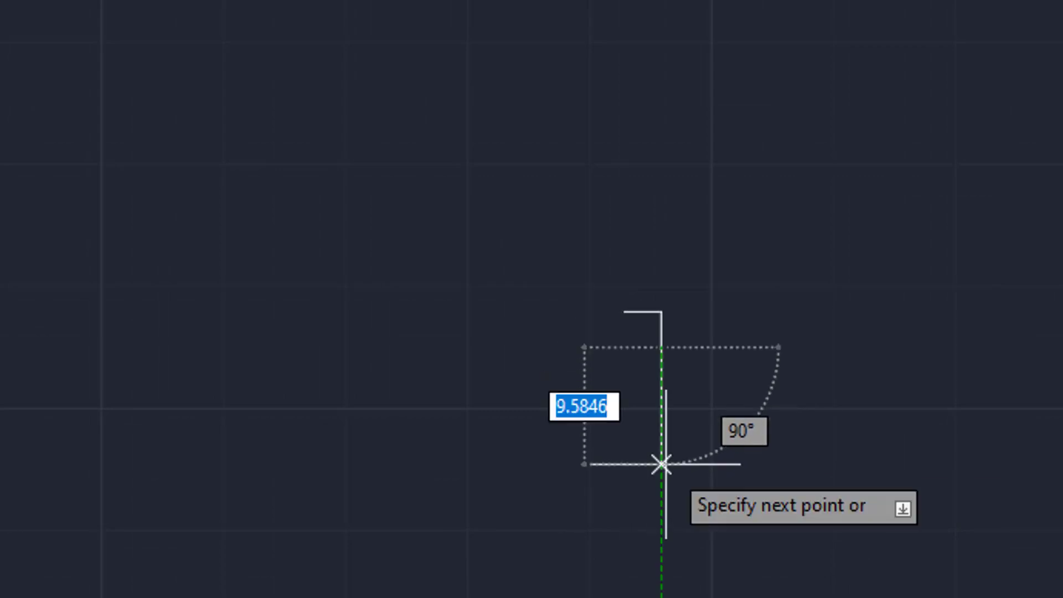
text(3)
key(Return)
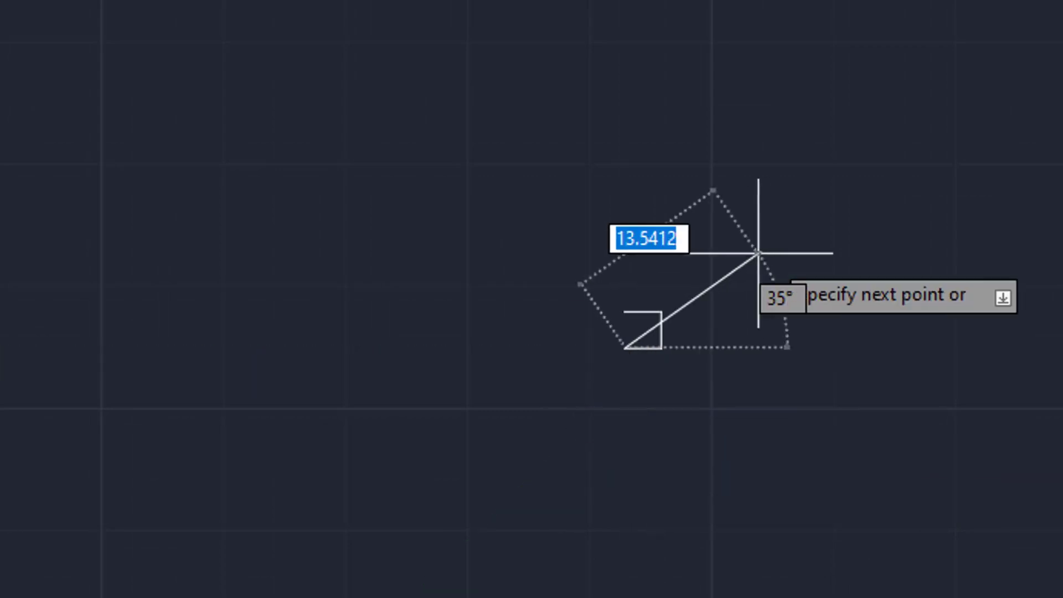
click(624, 312)
key(Return)
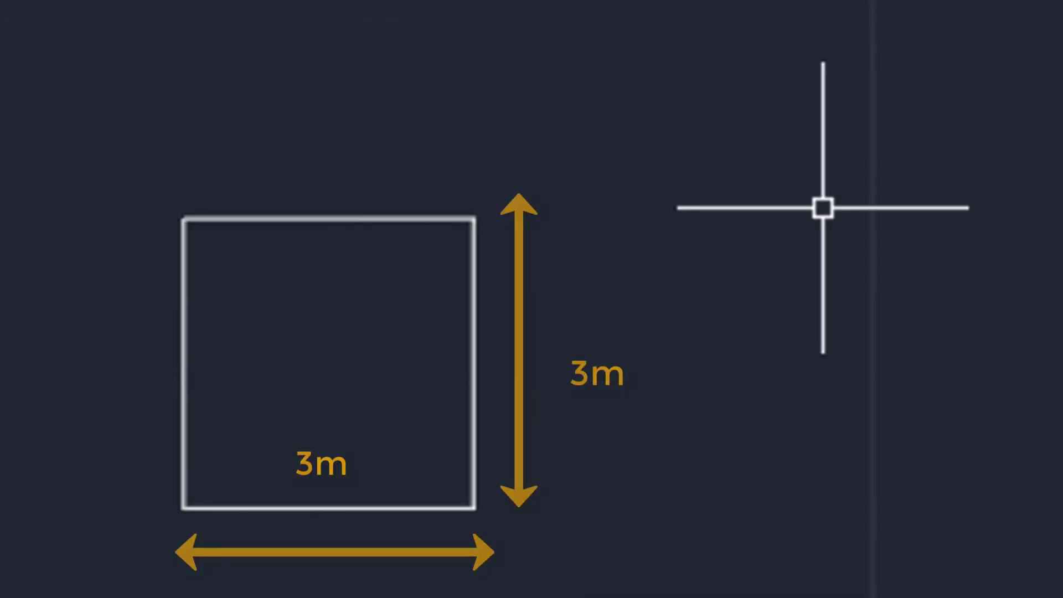
scroll(285, 259, up, 3)
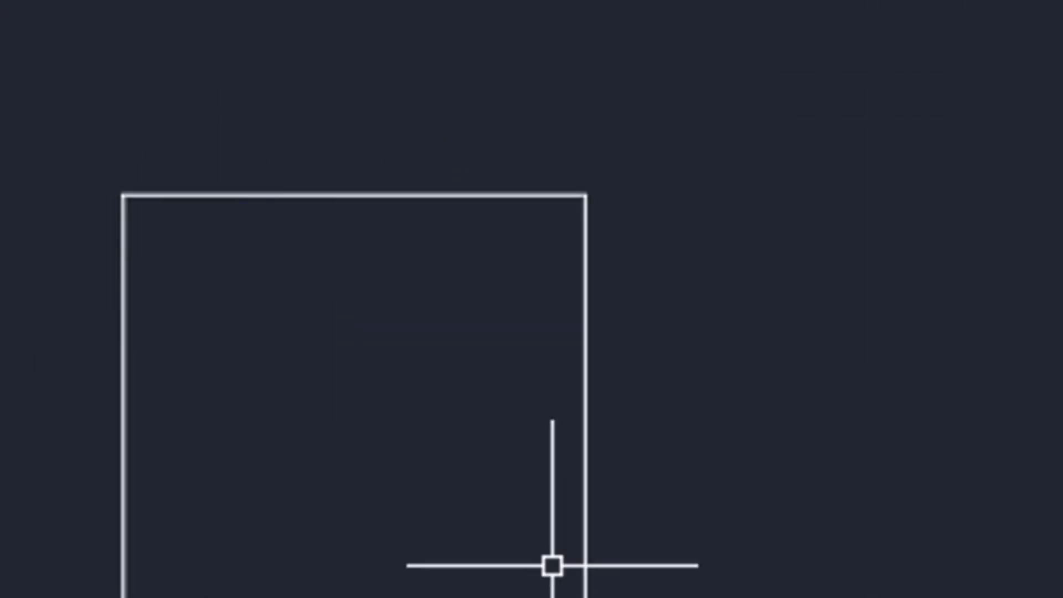